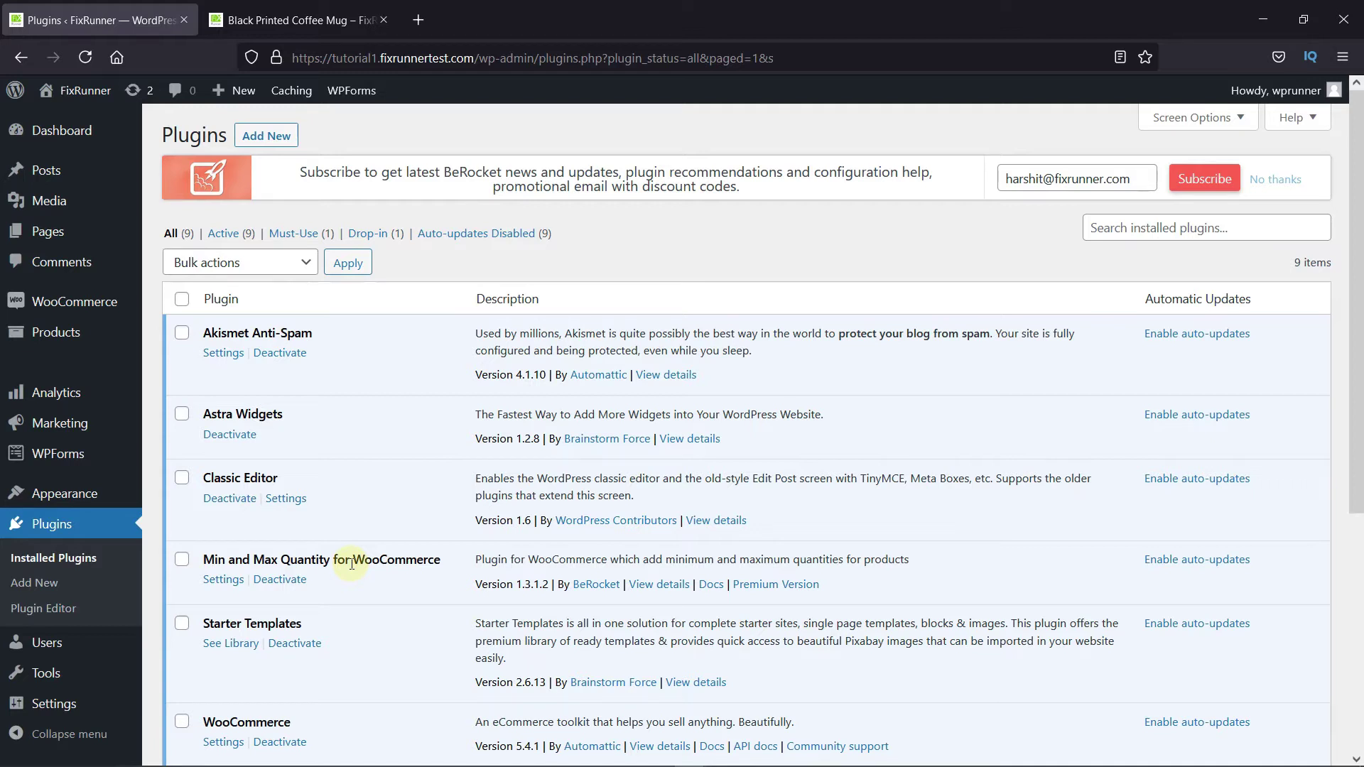
Open the Min and Max Quantity plugin's settings page and review its options.
{"action": "left_click", "coordinate": [220, 581]}
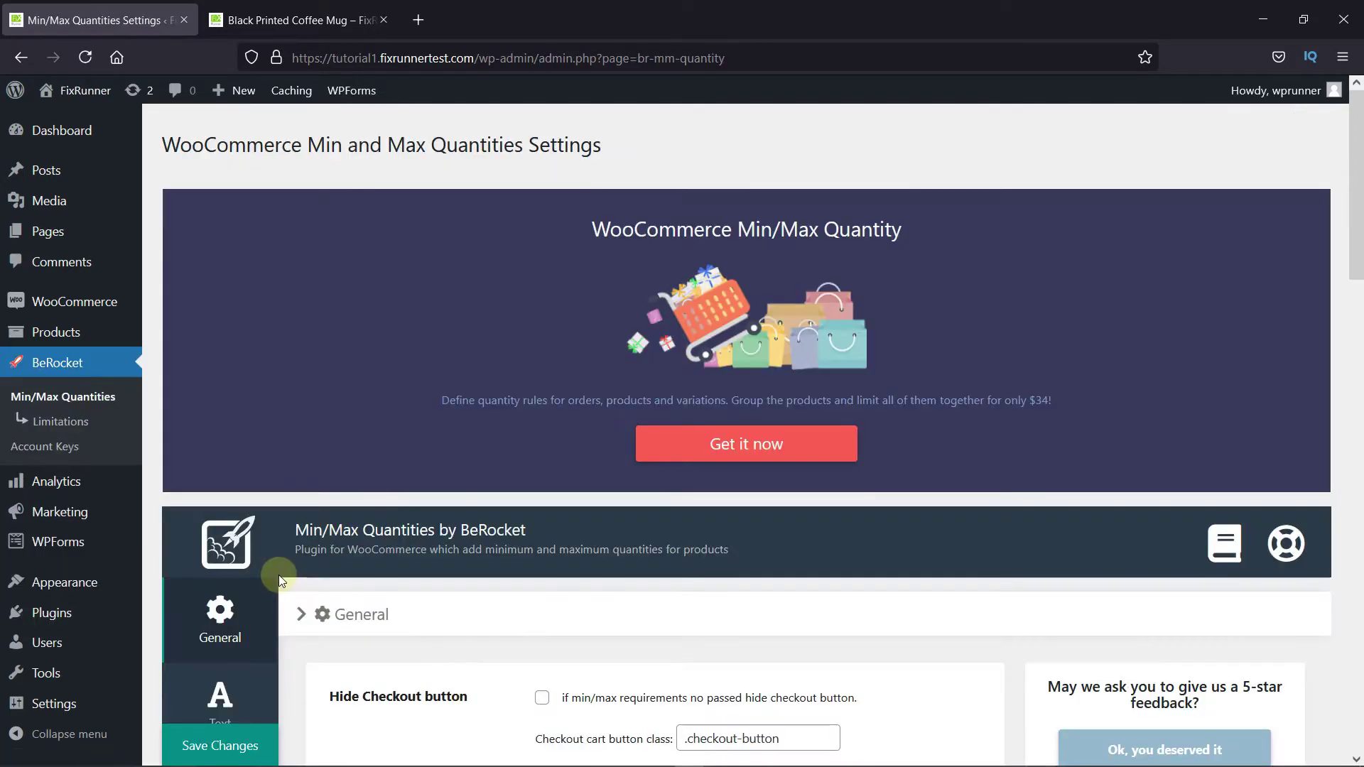
{"action": "scroll", "coordinate": [979, 565], "scroll_direction": "down", "scroll_amount": 2}
{"action": "scroll", "coordinate": [979, 565], "scroll_direction": "down", "scroll_amount": 5}
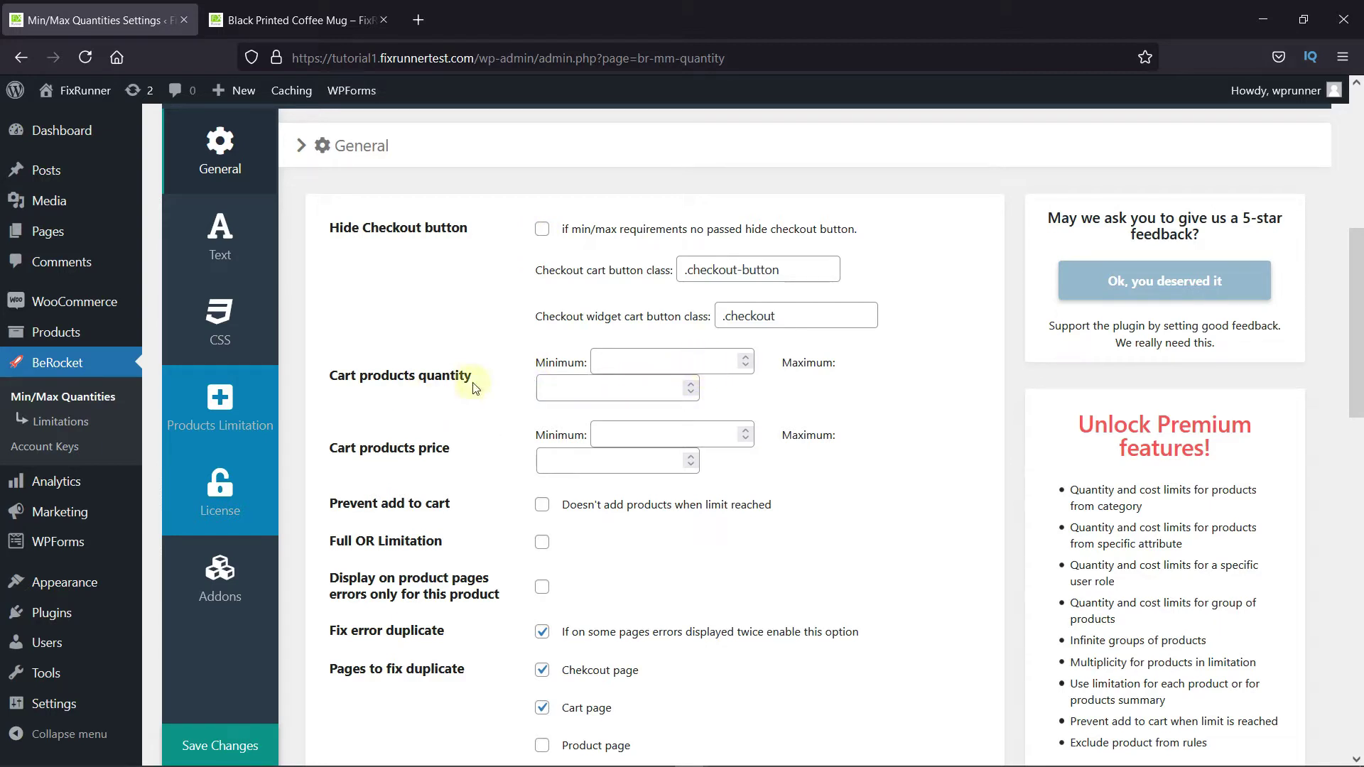
{"action": "scroll", "coordinate": [631, 393], "scroll_direction": "down", "scroll_amount": 1}
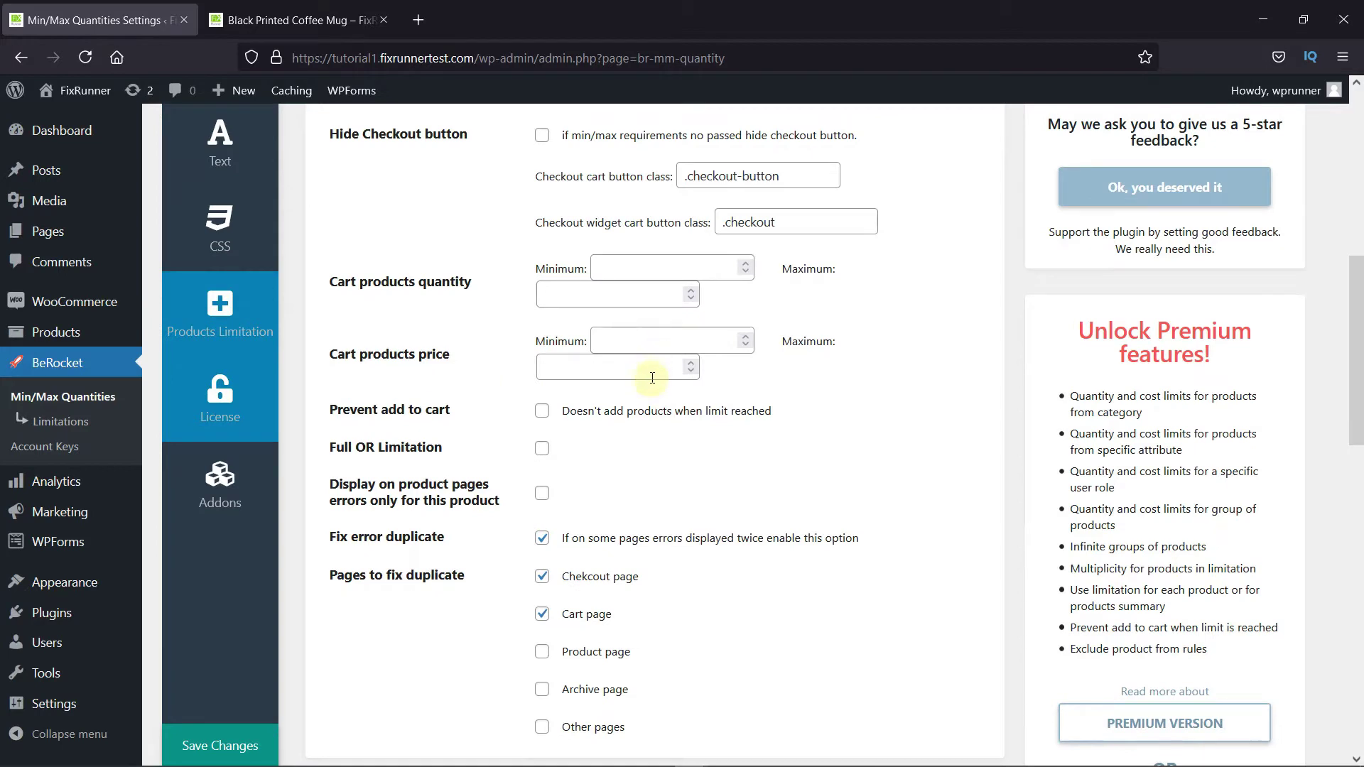
{"action": "scroll", "coordinate": [672, 362], "scroll_direction": "up", "scroll_amount": 1}
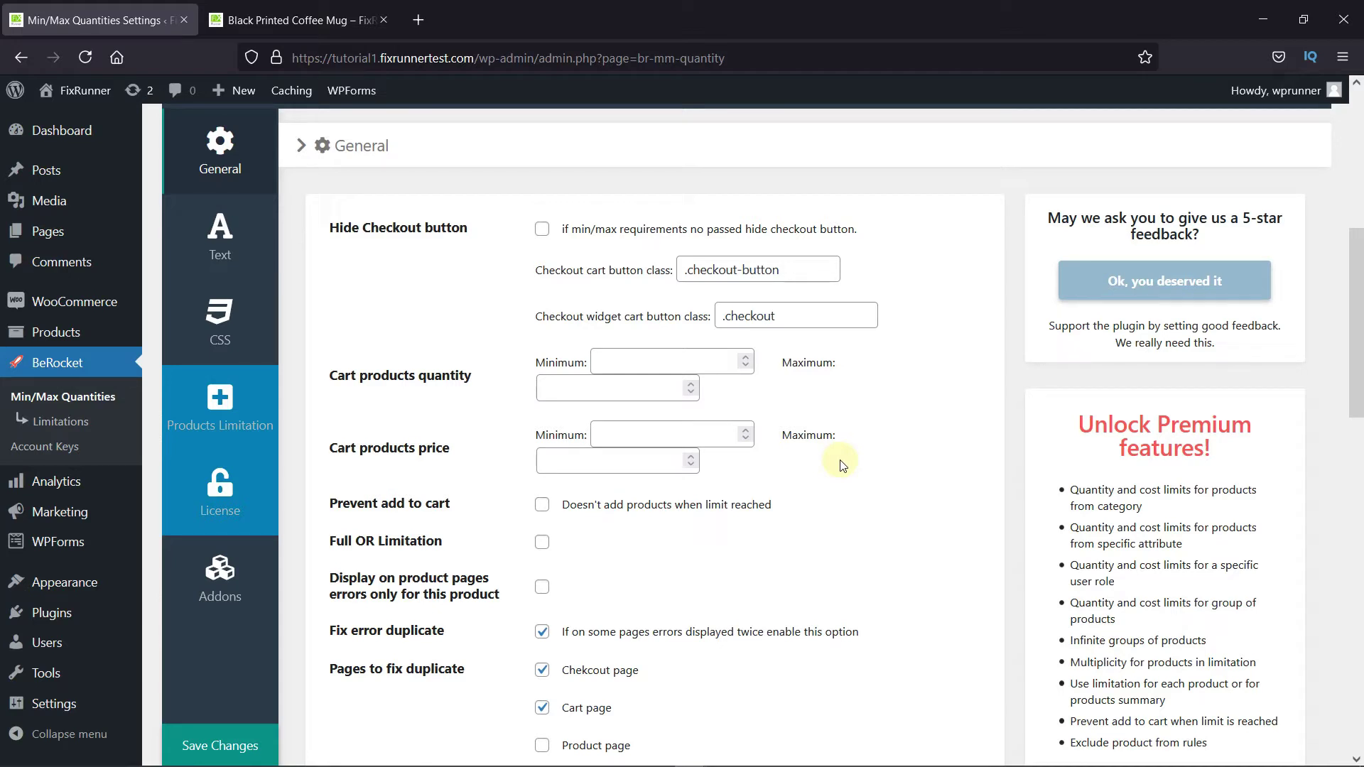
{"action": "scroll", "coordinate": [840, 465], "scroll_direction": "up", "scroll_amount": 1}
Set Cart products quantity to minimum 1 and maximum 3, then save the changes.
{"action": "left_click", "coordinate": [630, 452]}
{"action": "type", "text": "1"}
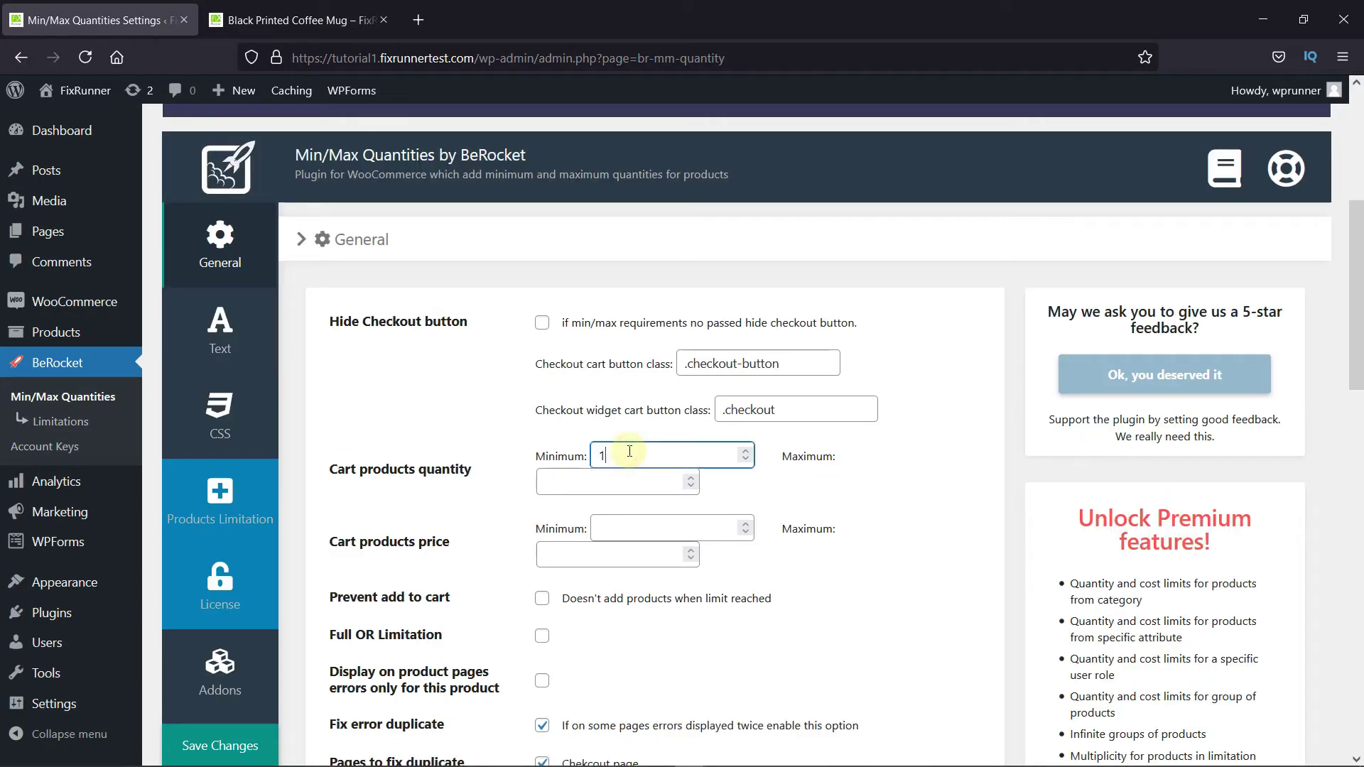
{"action": "left_click", "coordinate": [590, 480]}
{"action": "type", "text": "3"}
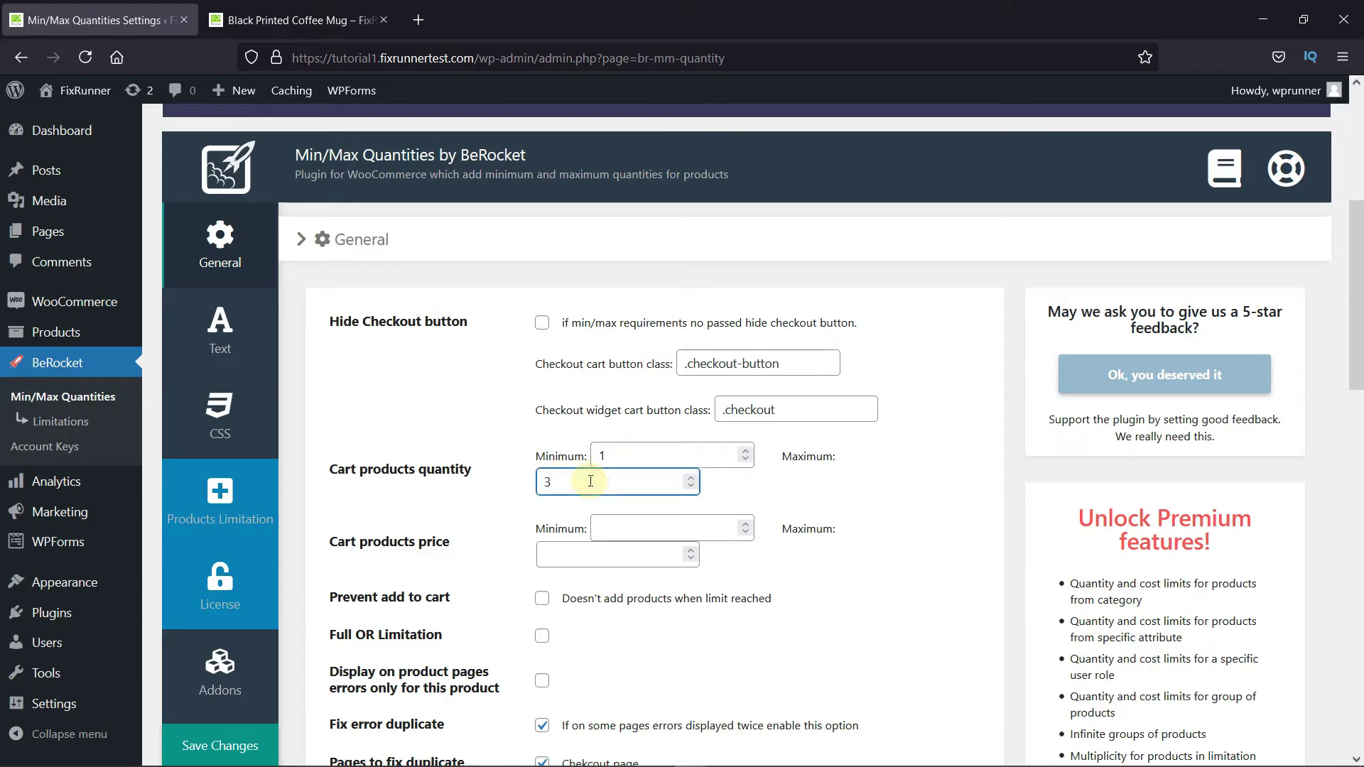
{"action": "left_click", "coordinate": [813, 479]}
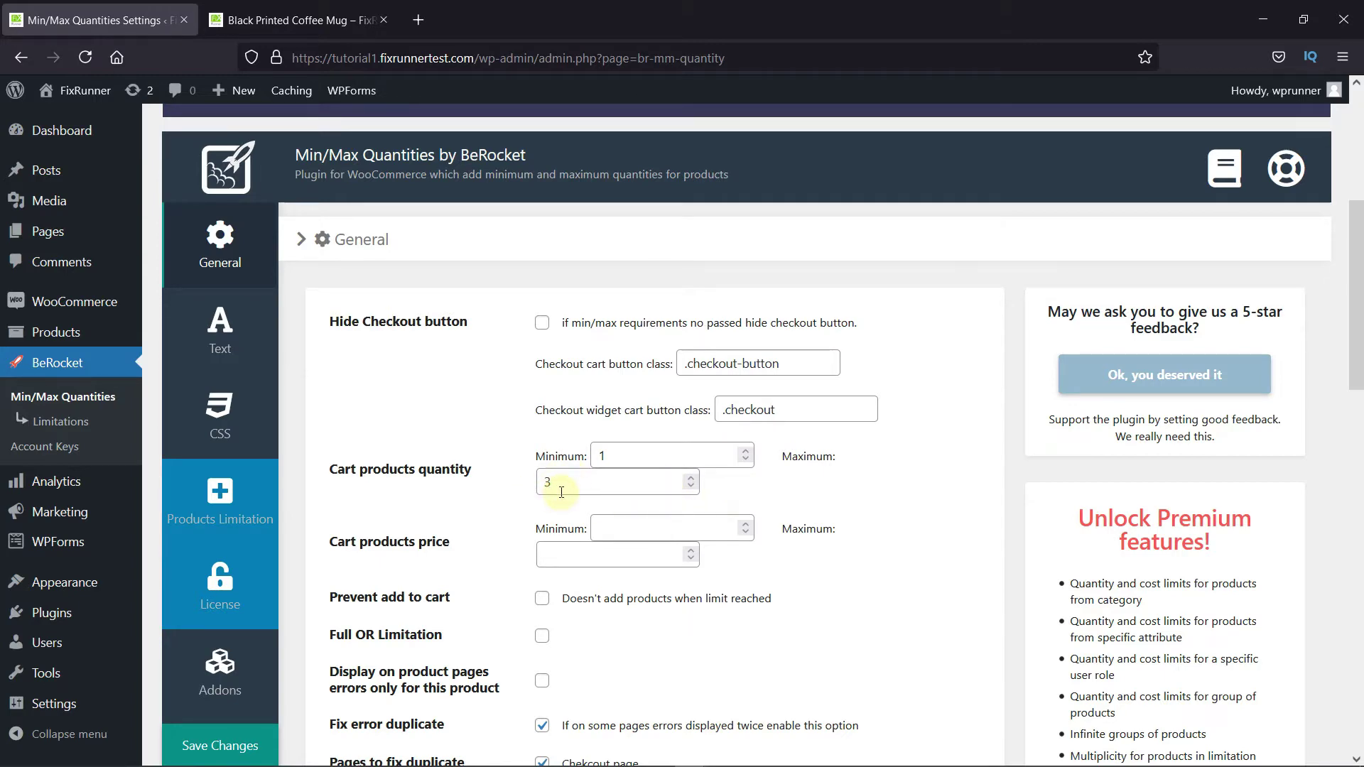
{"action": "scroll", "coordinate": [554, 490], "scroll_direction": "down", "scroll_amount": 6}
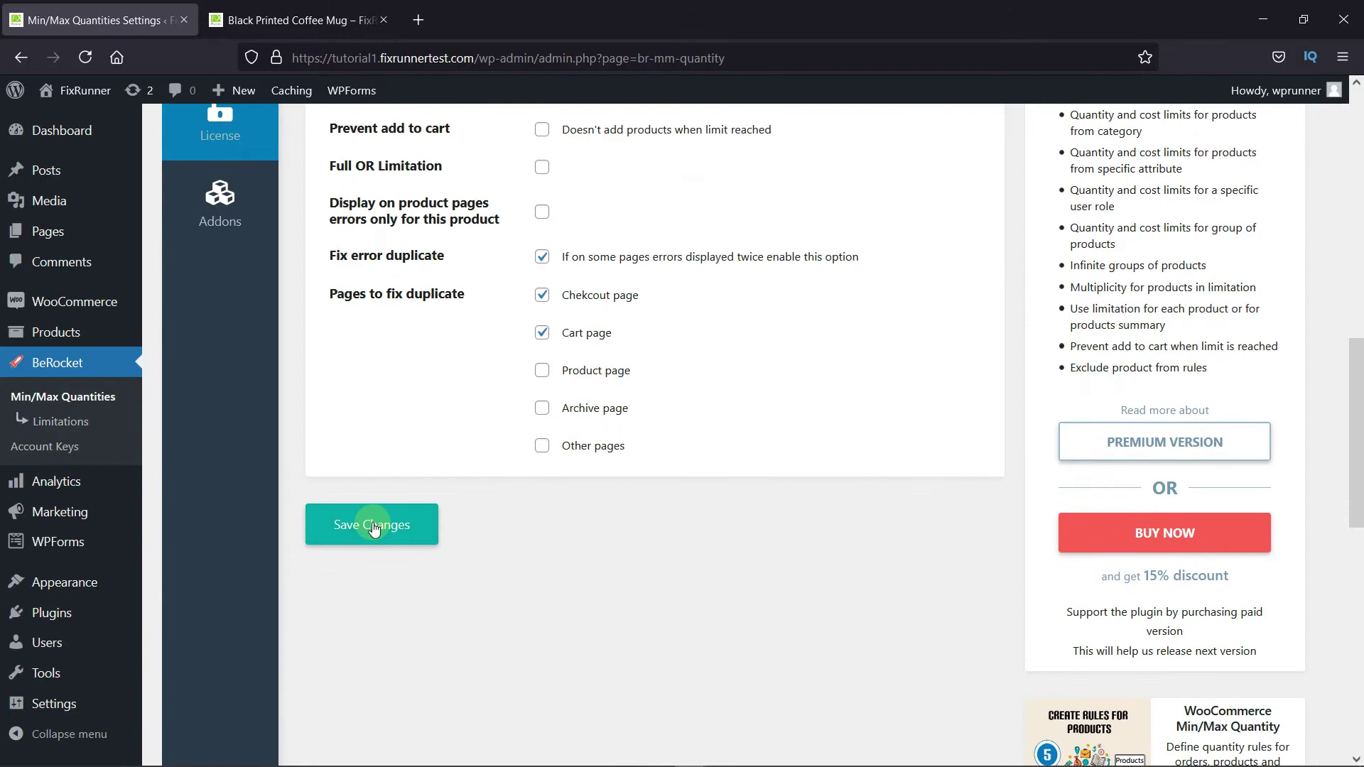
{"action": "left_click", "coordinate": [373, 524]}
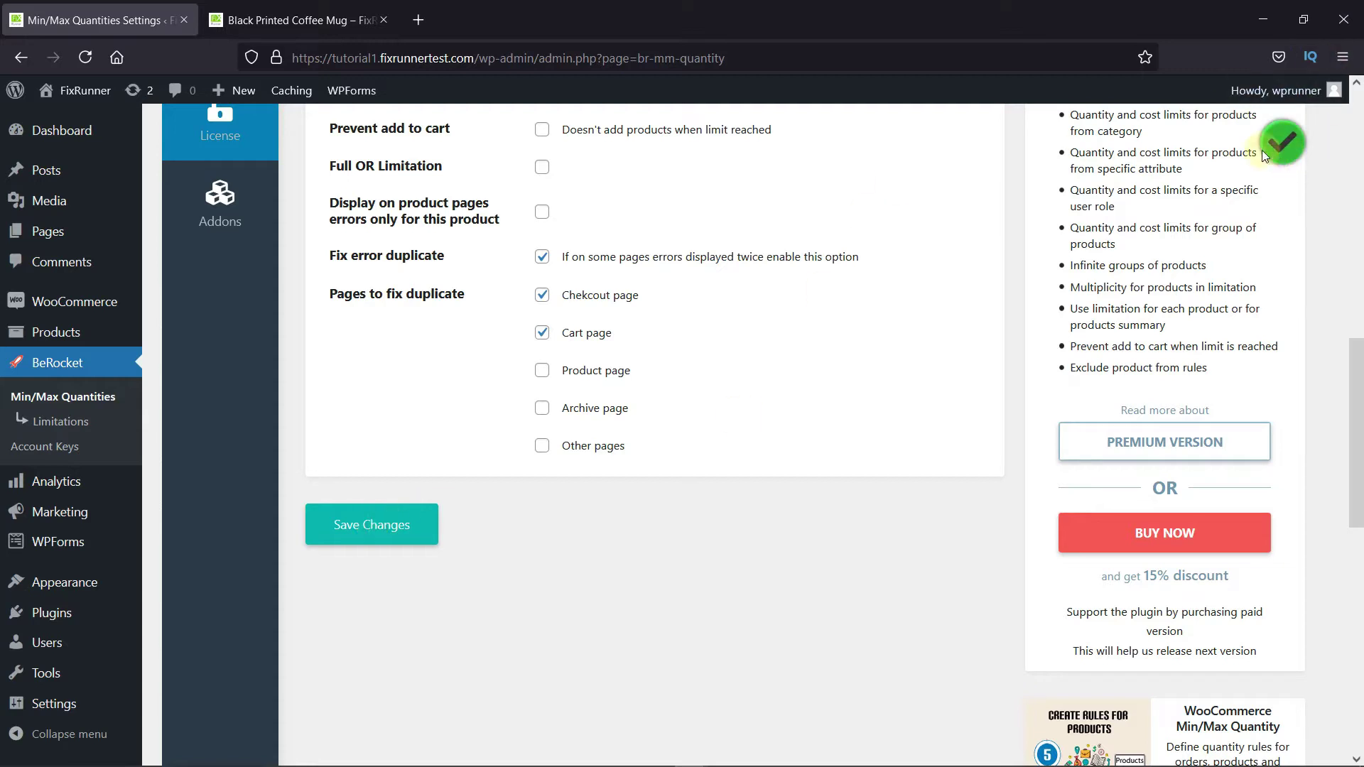
Reload the Black Printed Coffee Mug page, add 4 mugs to the cart, and view the cart.
{"action": "left_click", "coordinate": [273, 20]}
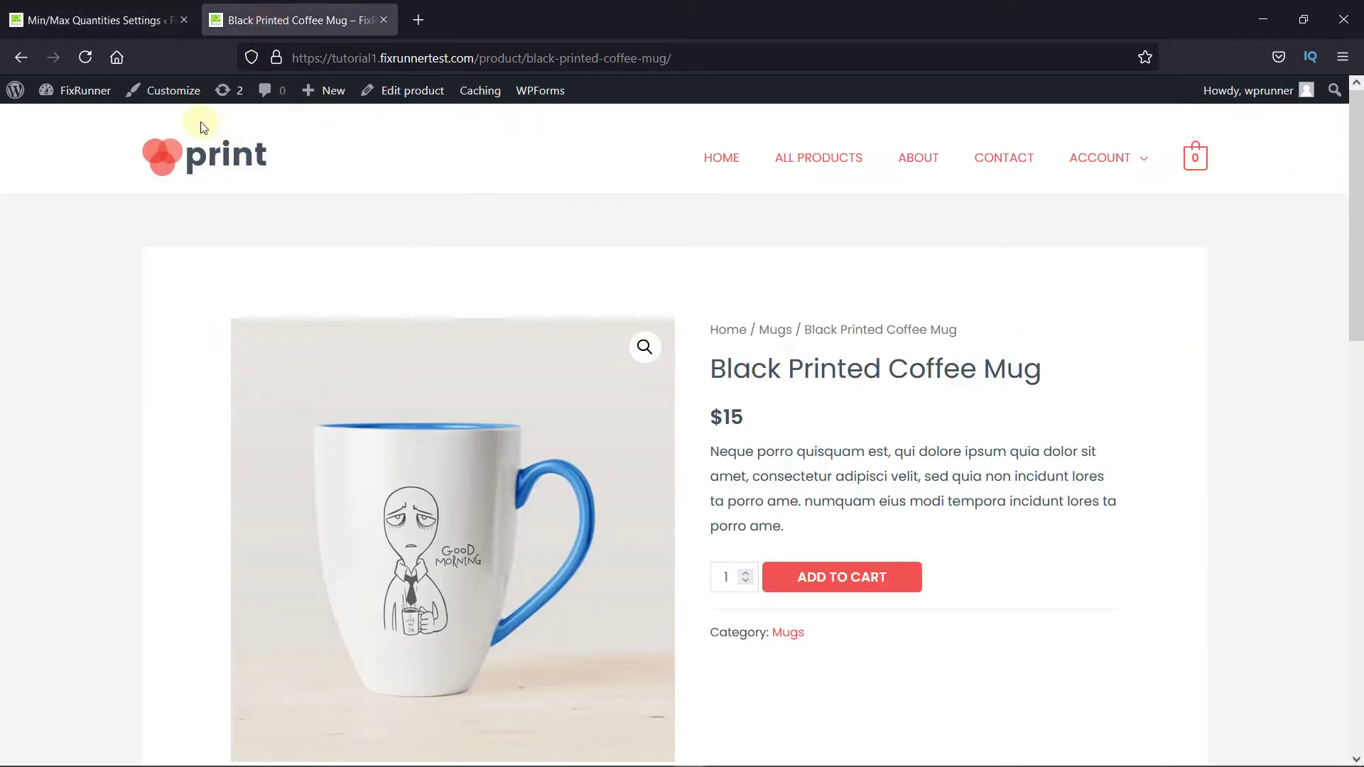
{"action": "left_click", "coordinate": [87, 57]}
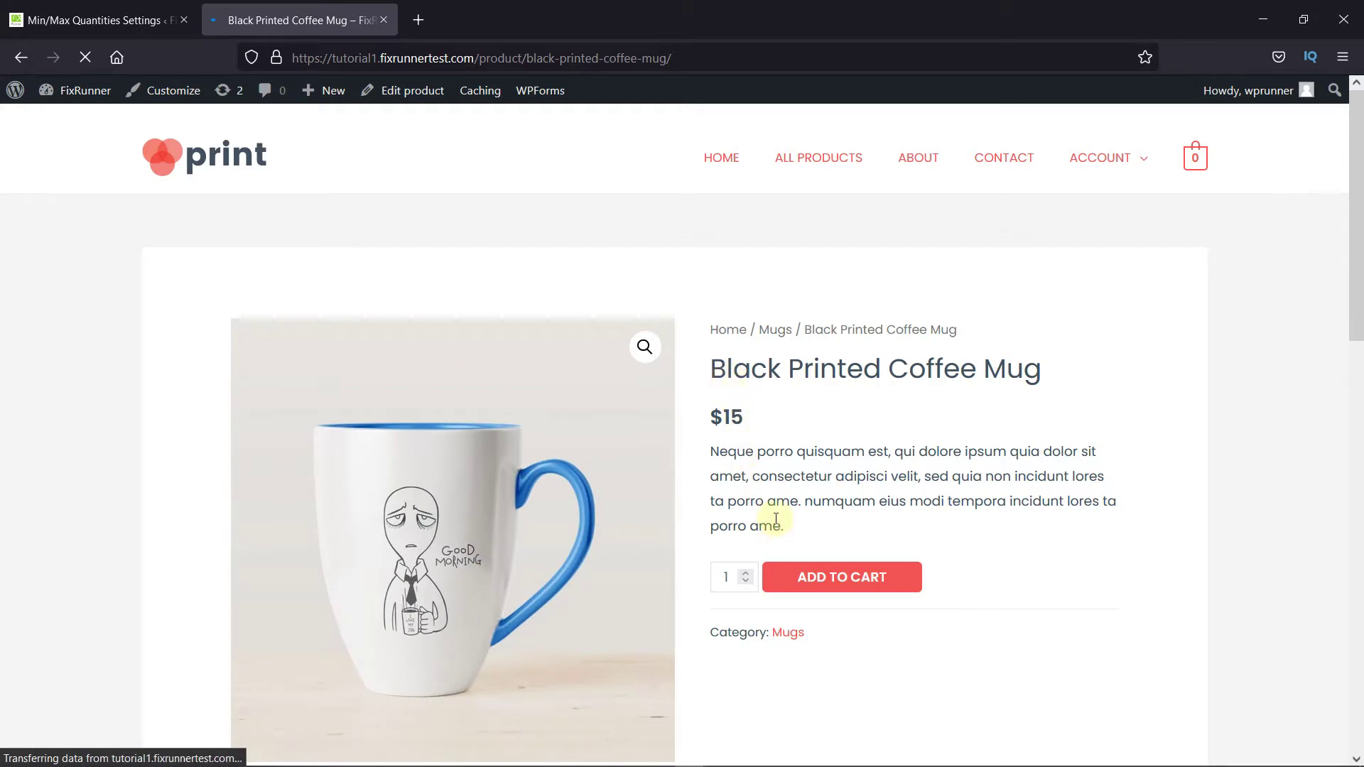
{"action": "left_click", "coordinate": [746, 479]}
{"action": "left_click", "coordinate": [746, 479]}
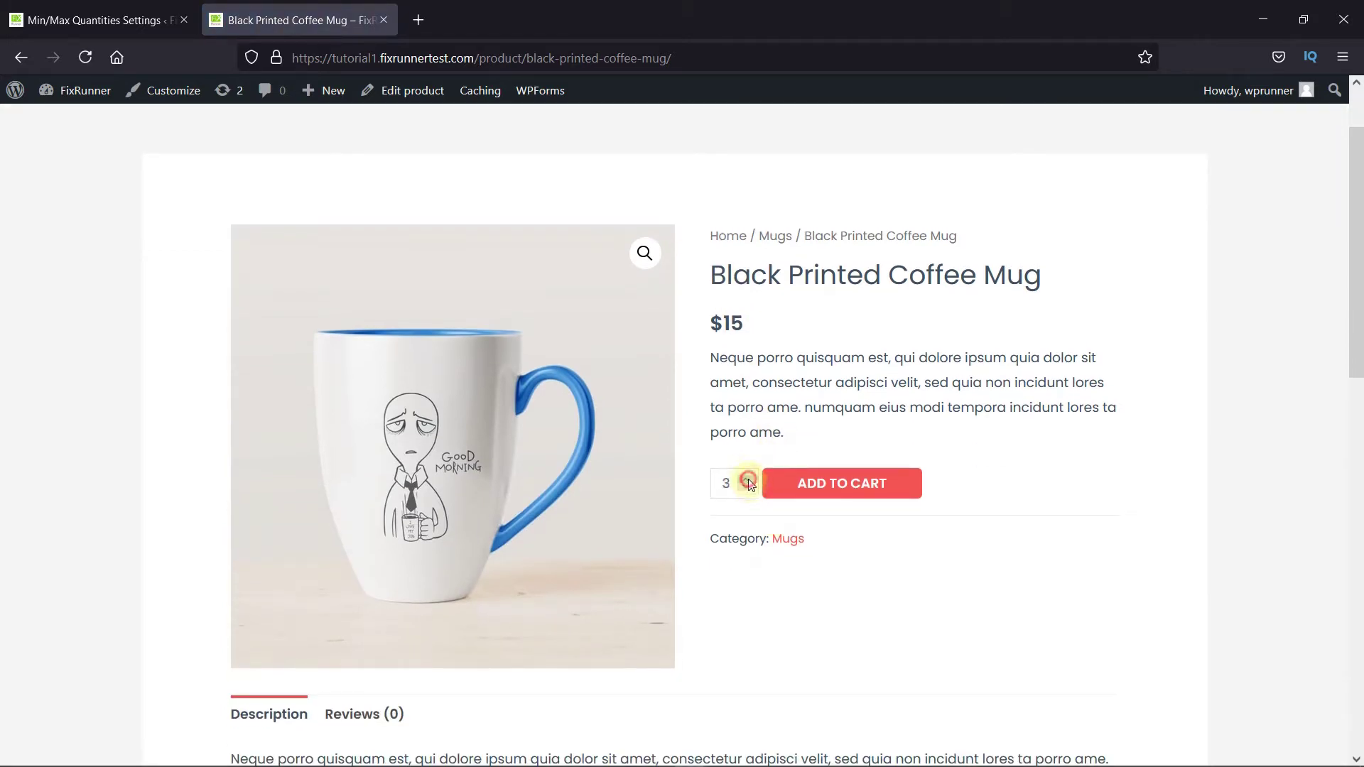
{"action": "left_click", "coordinate": [748, 481]}
{"action": "left_click", "coordinate": [821, 490]}
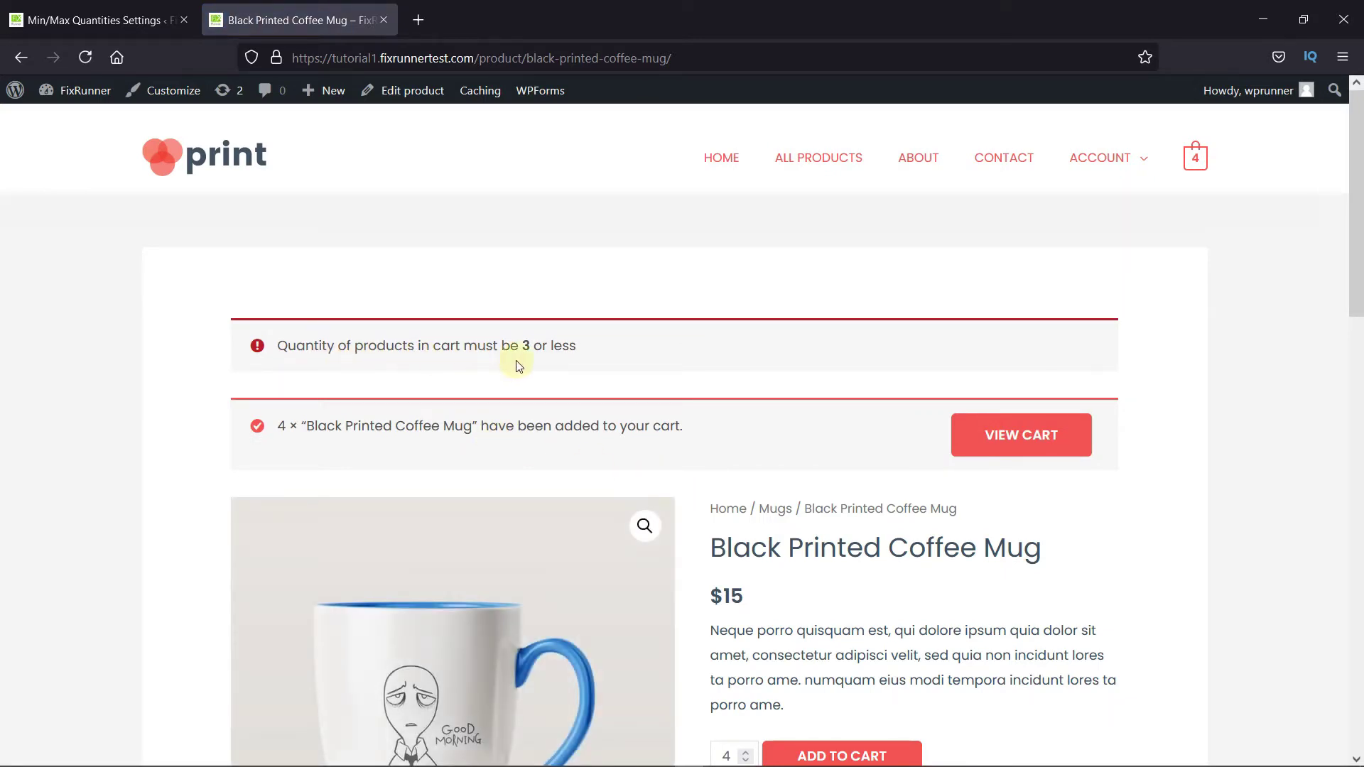
{"action": "left_click", "coordinate": [990, 430]}
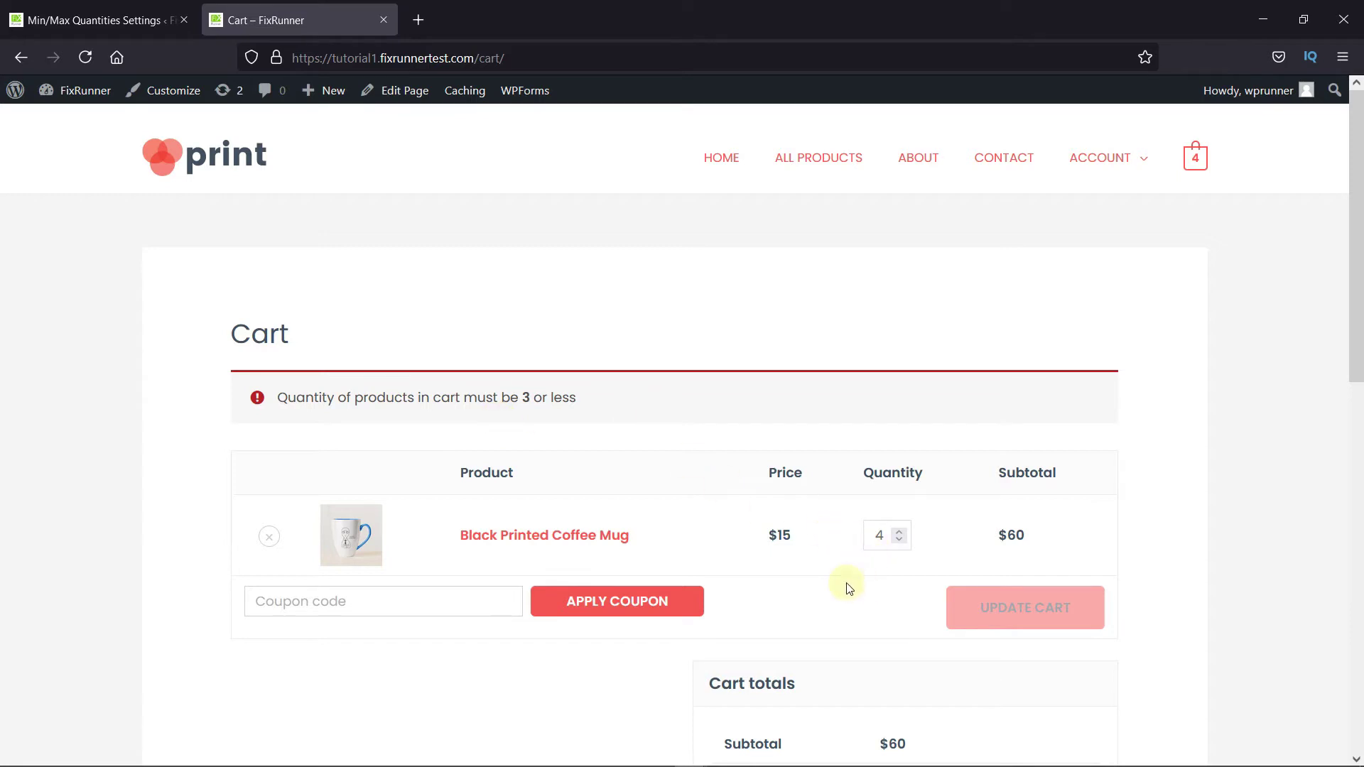
Attempt checkout, return to the cart, and update the mug quantity to 3 for a $45 total.
{"action": "scroll", "coordinate": [819, 578], "scroll_direction": "down", "scroll_amount": 5}
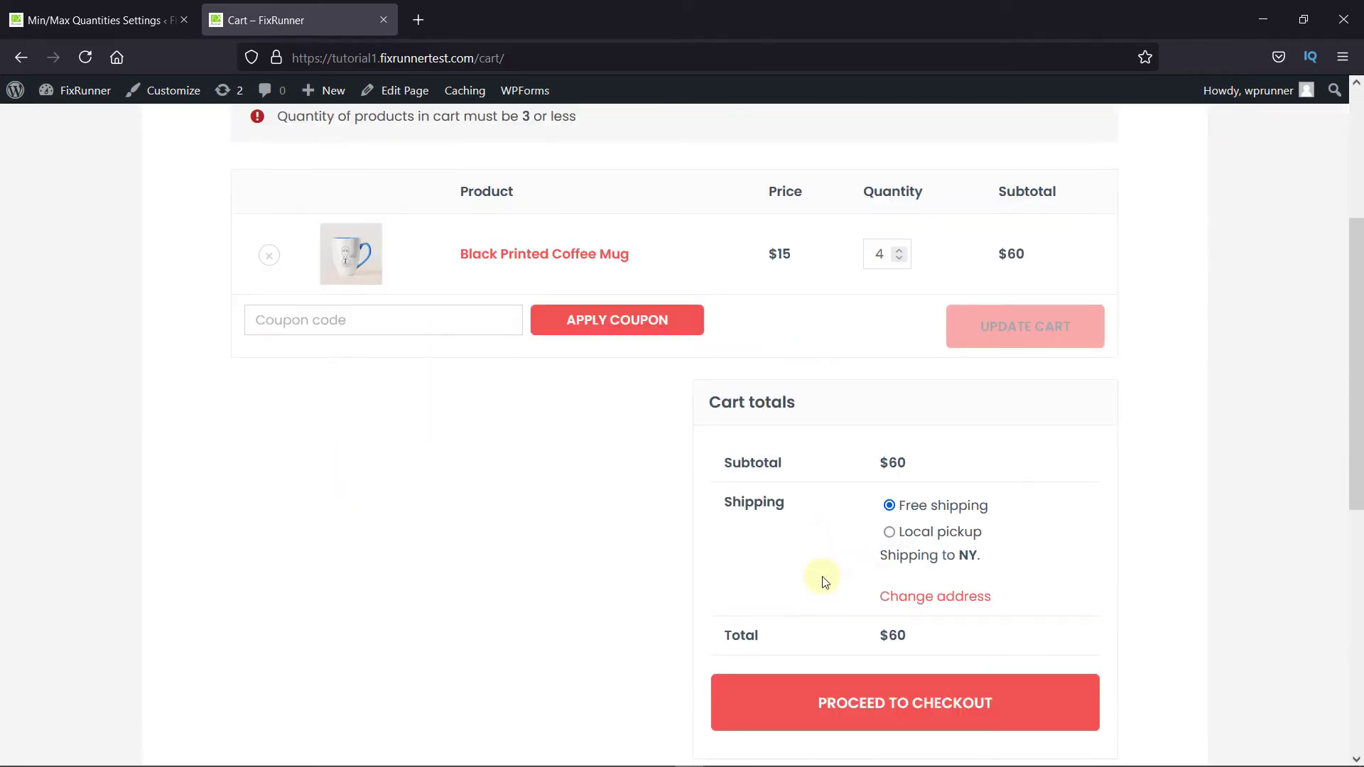
{"action": "left_click", "coordinate": [860, 600]}
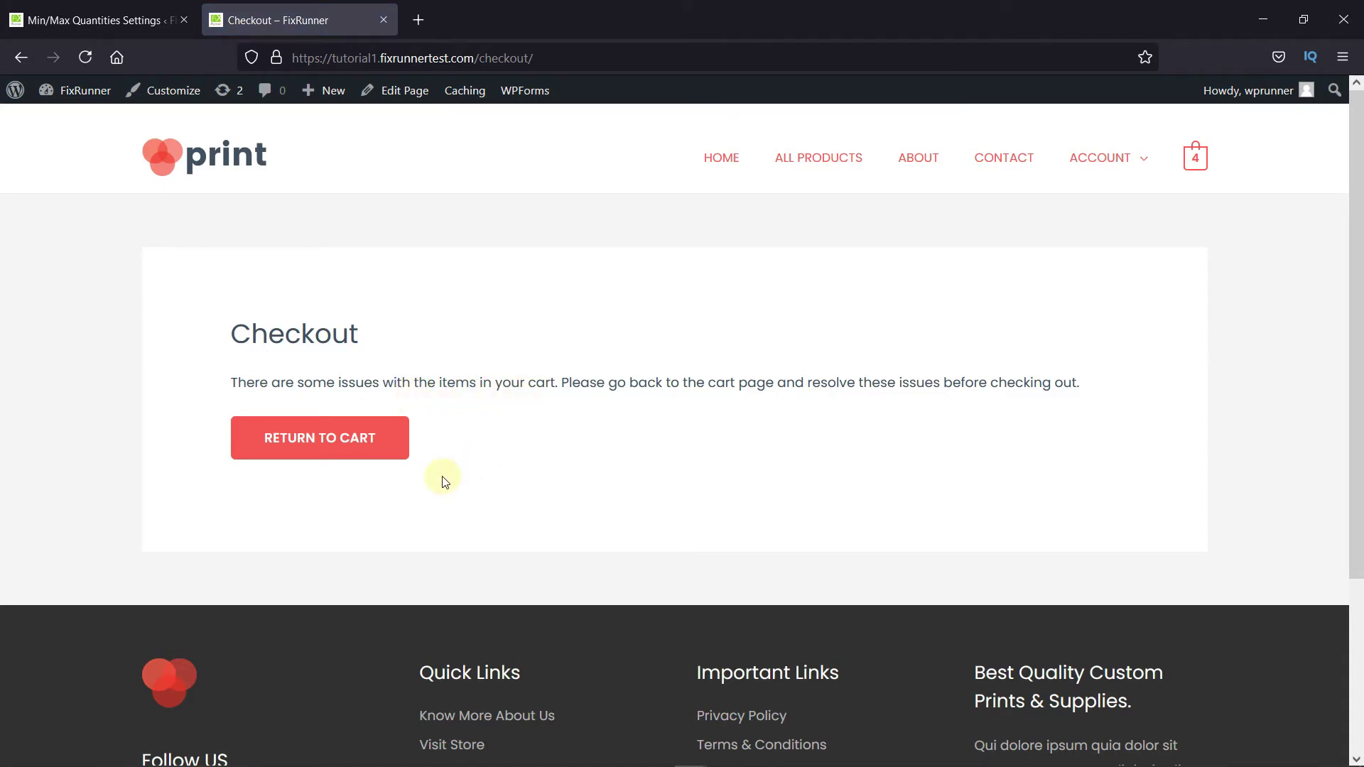
{"action": "left_click", "coordinate": [347, 440]}
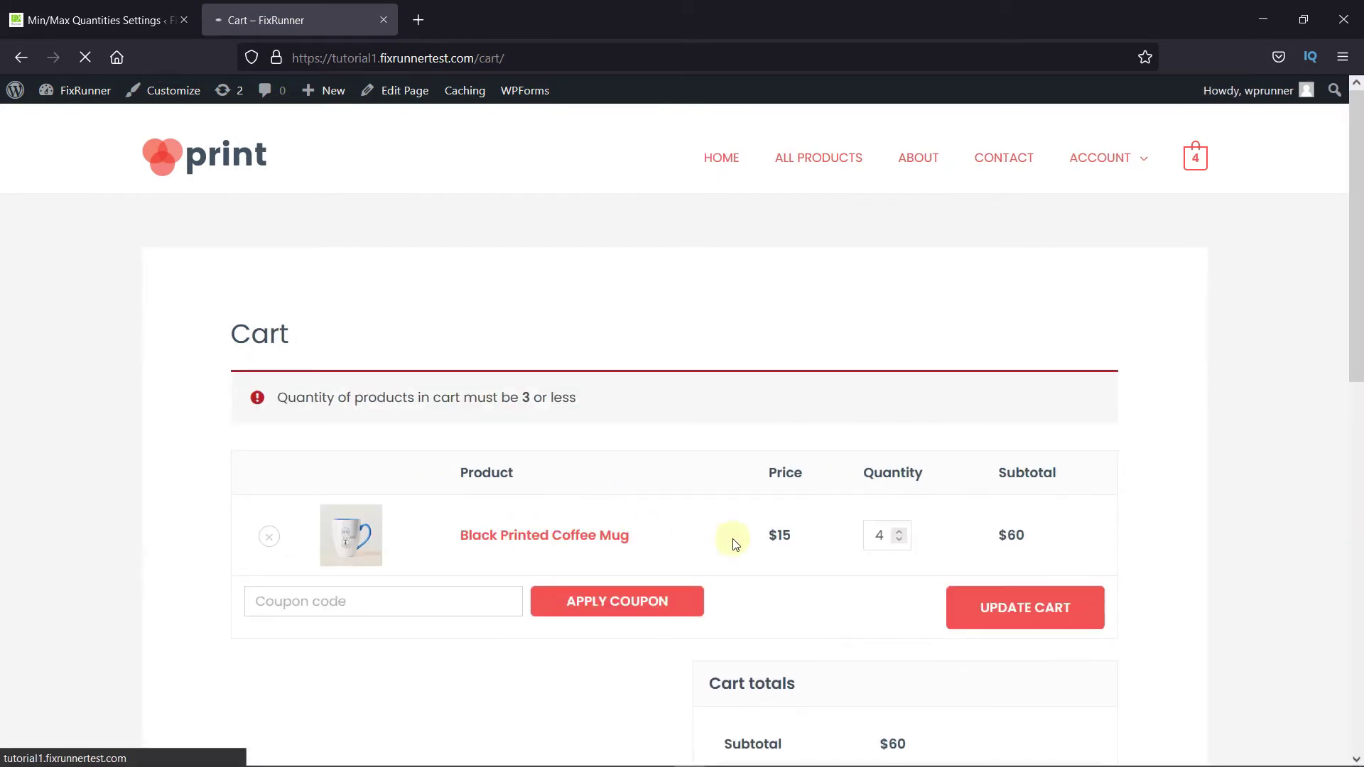
{"action": "left_click", "coordinate": [898, 541]}
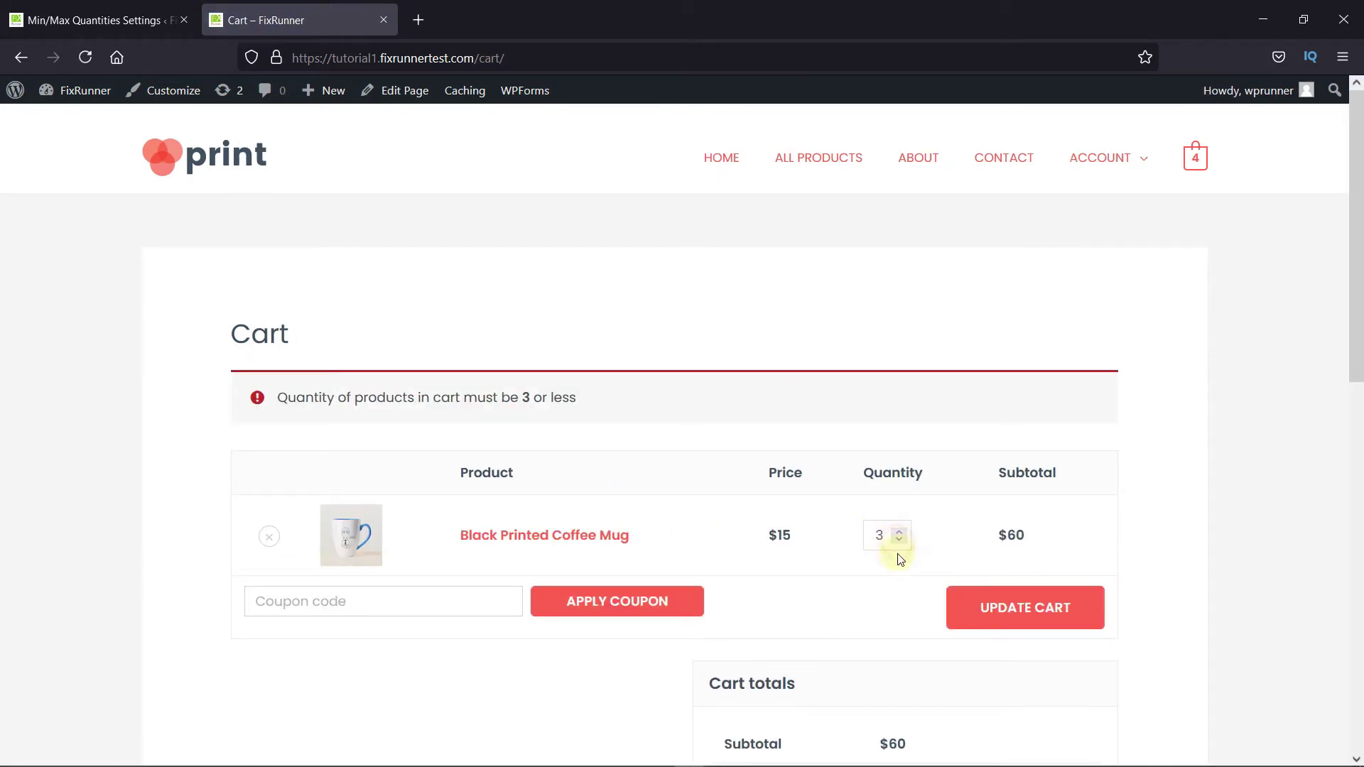
{"action": "left_click", "coordinate": [1019, 620]}
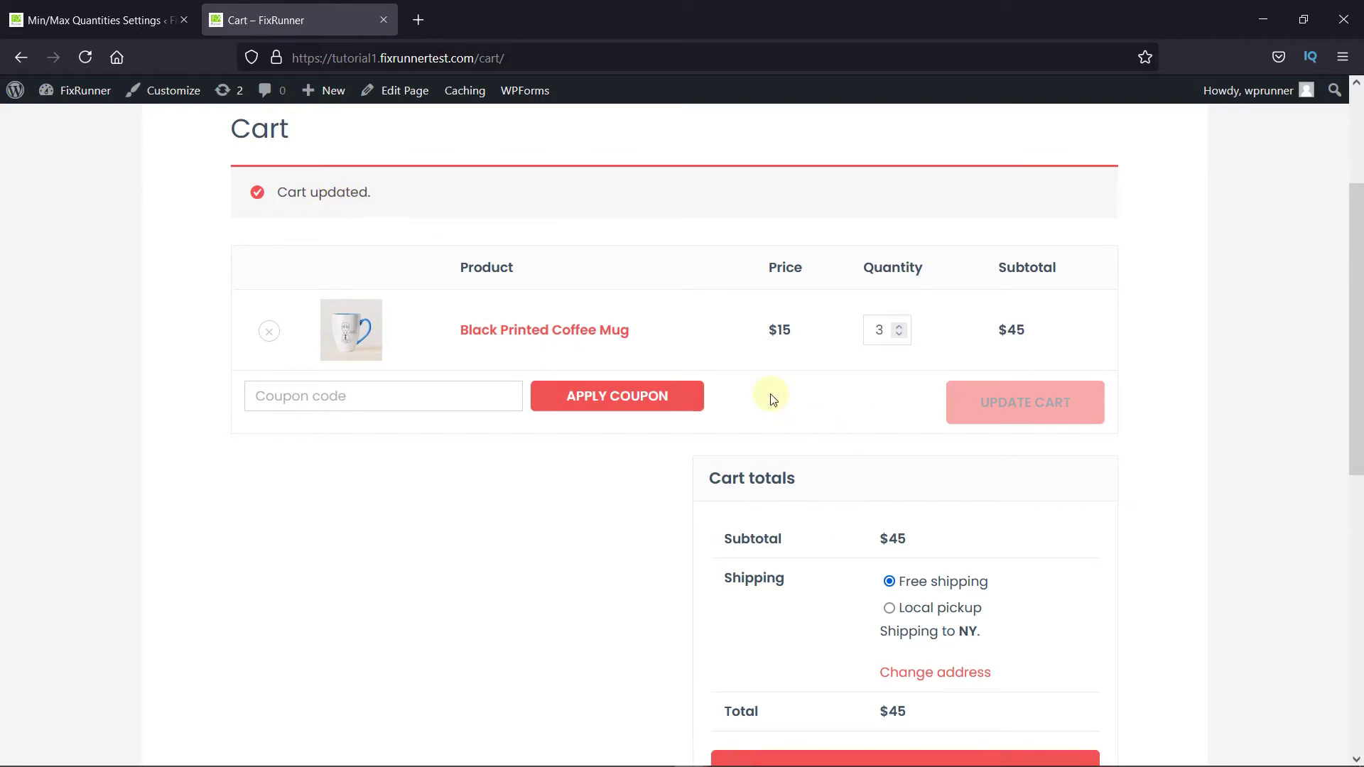
Go through the plugin's Text, CSS and Products Limitation sections and begin a new Min/Max Limitation.
{"action": "left_click", "coordinate": [100, 20]}
{"action": "scroll", "coordinate": [791, 381], "scroll_direction": "up", "scroll_amount": 5}
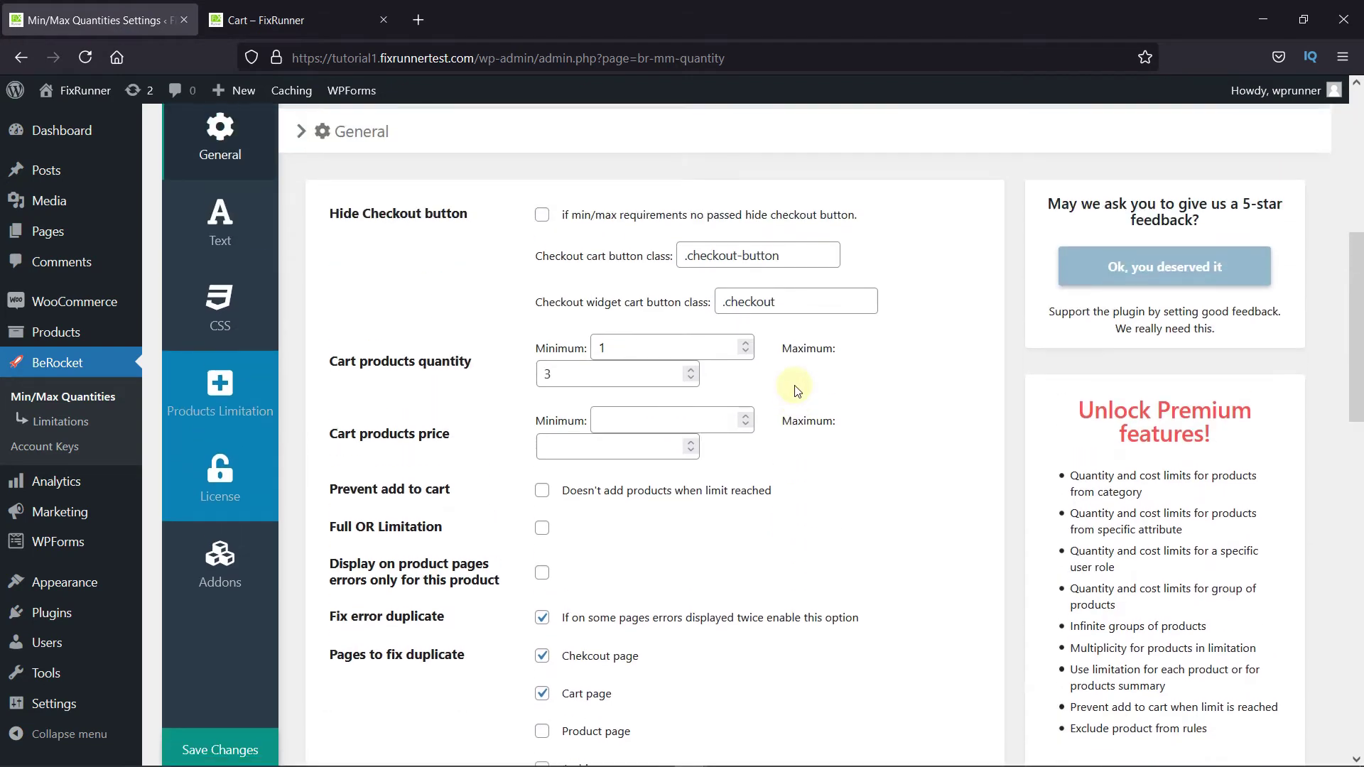
{"action": "left_click", "coordinate": [238, 259]}
{"action": "left_click", "coordinate": [219, 331]}
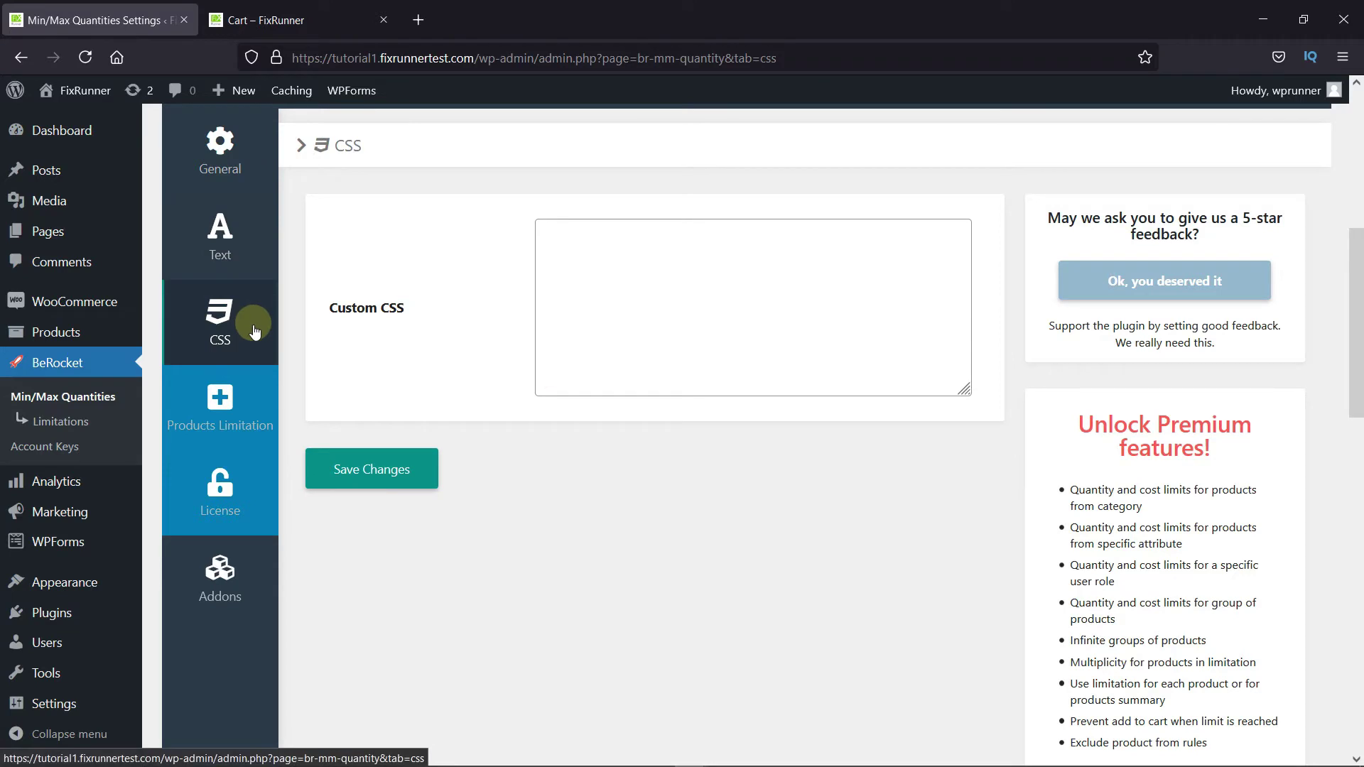
{"action": "left_click", "coordinate": [219, 409]}
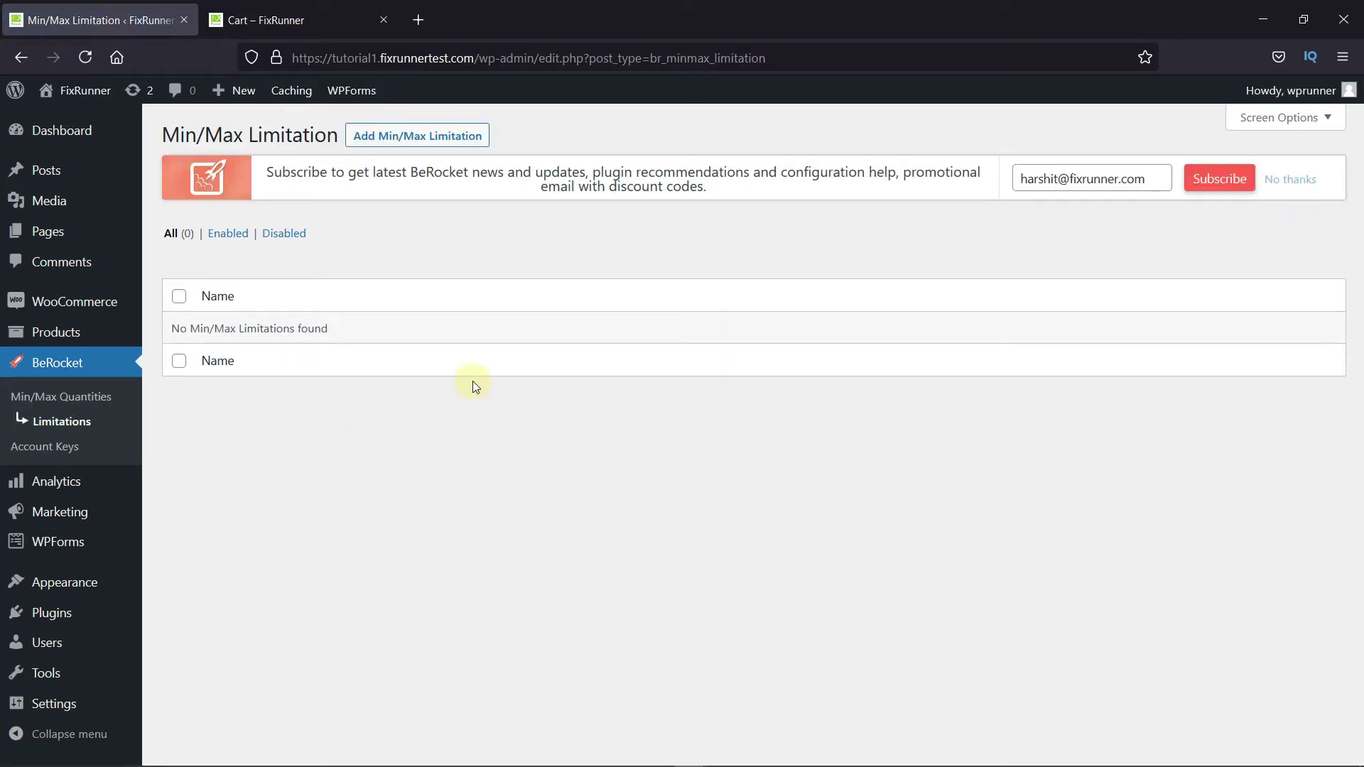
{"action": "left_click", "coordinate": [412, 137]}
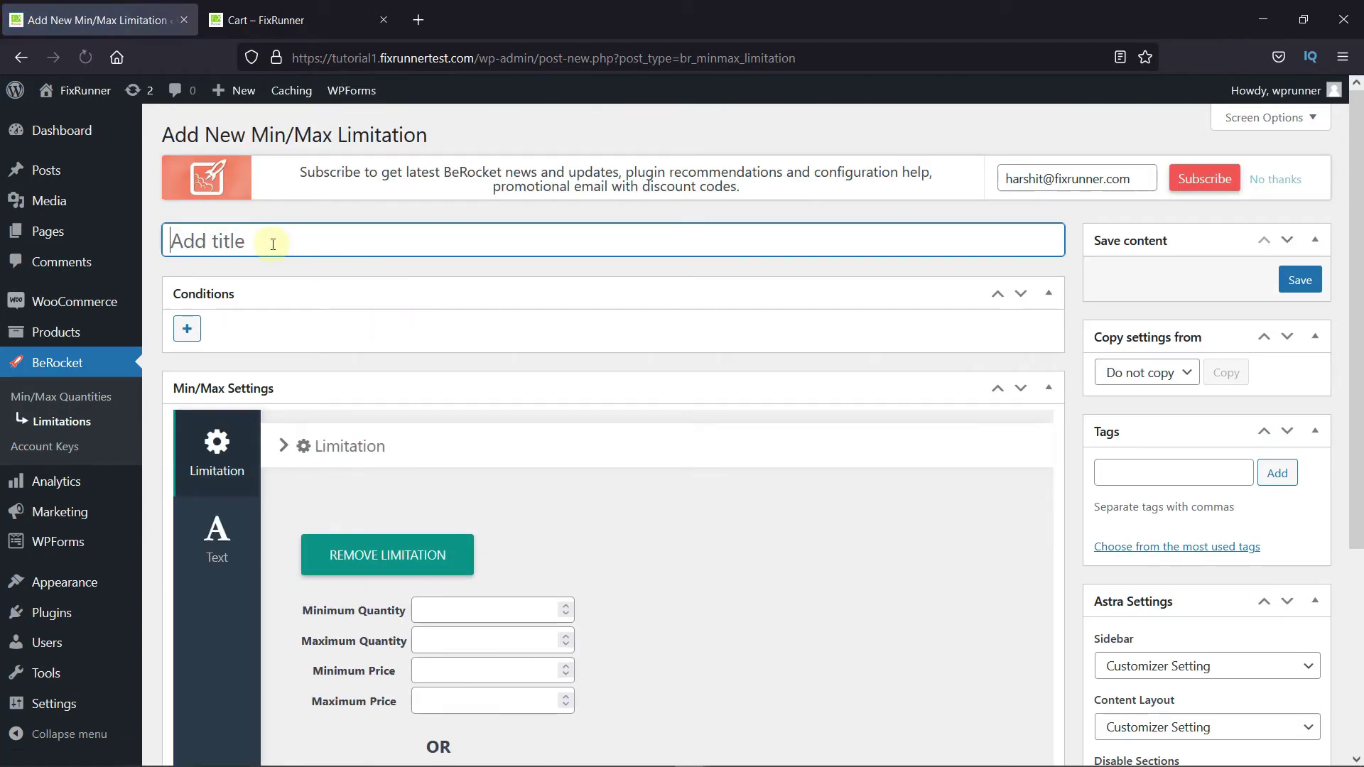
Title the limitation 'Test' and add an On Sale = Yes condition.
{"action": "type", "text": "Test"}
{"action": "left_click", "coordinate": [321, 270]}
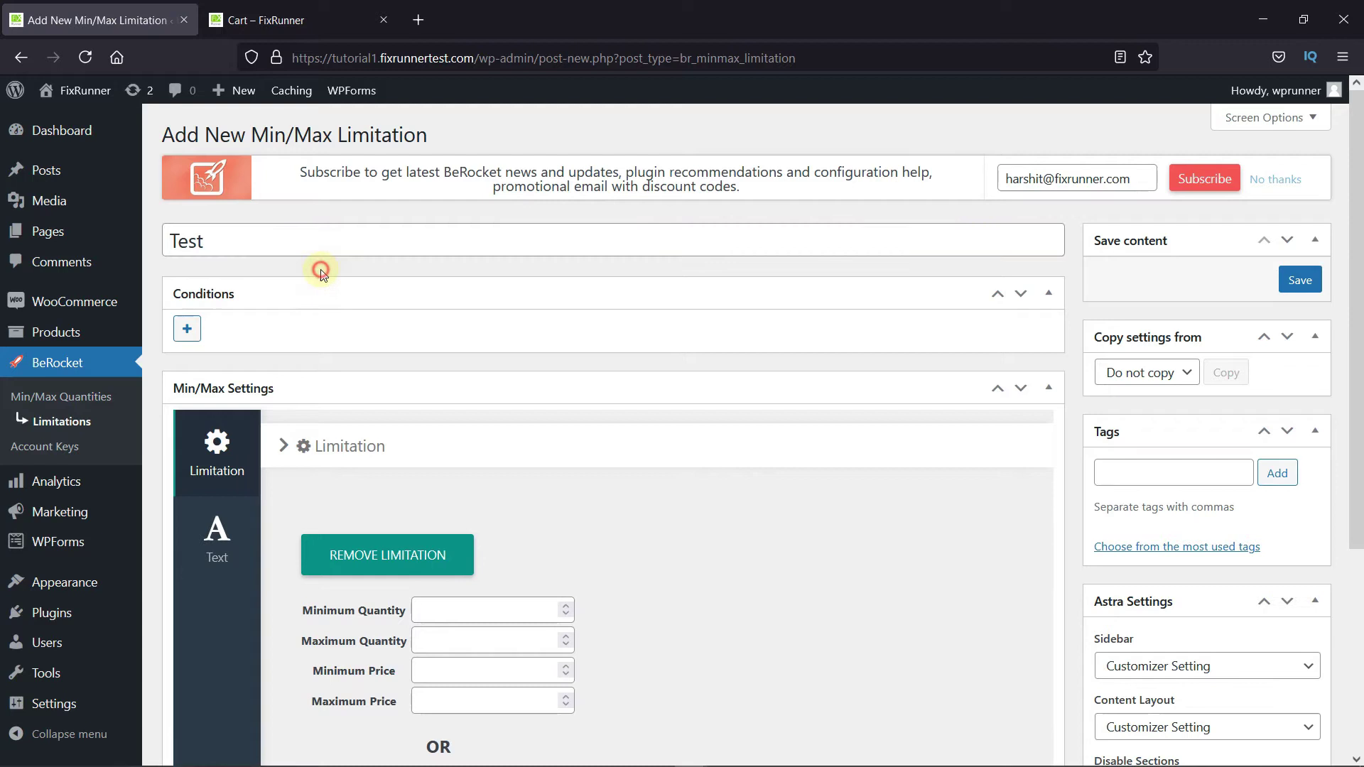
{"action": "left_click", "coordinate": [183, 329]}
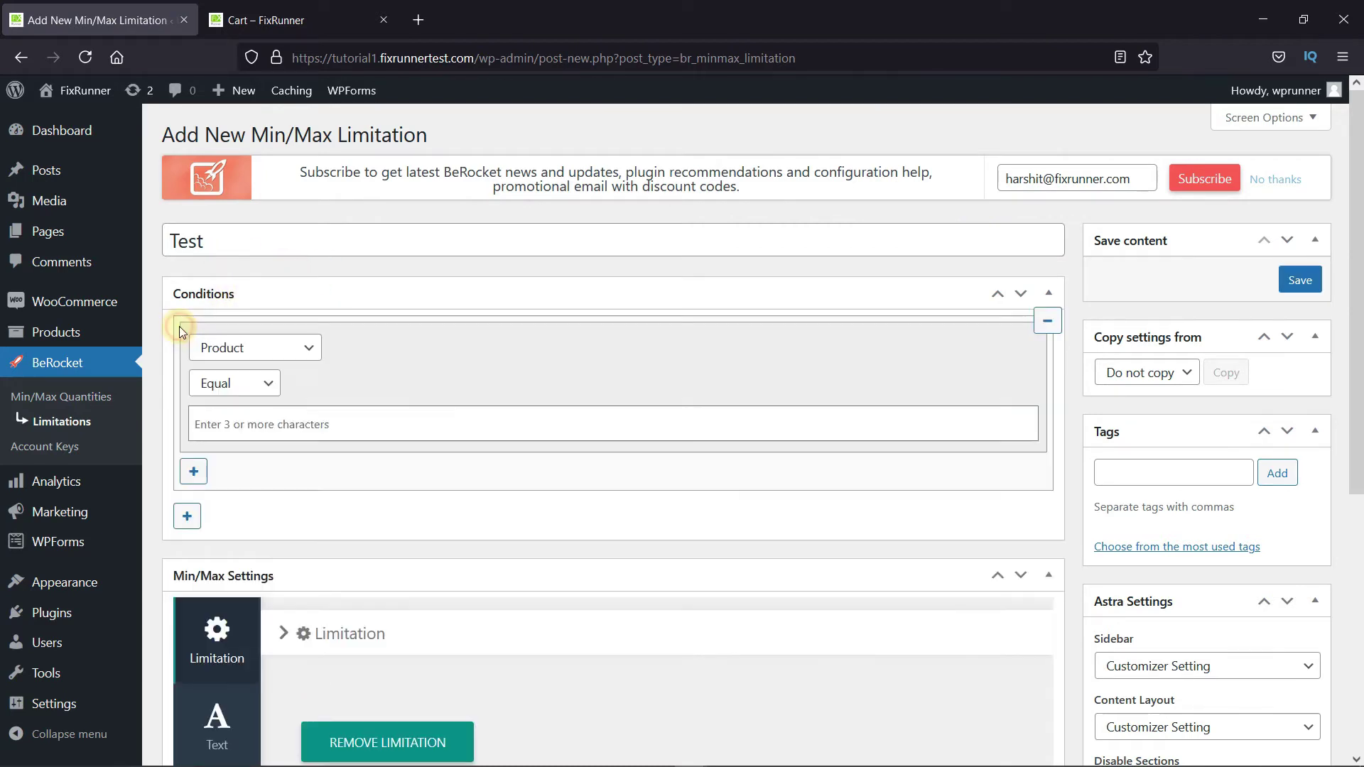
{"action": "left_click", "coordinate": [295, 346]}
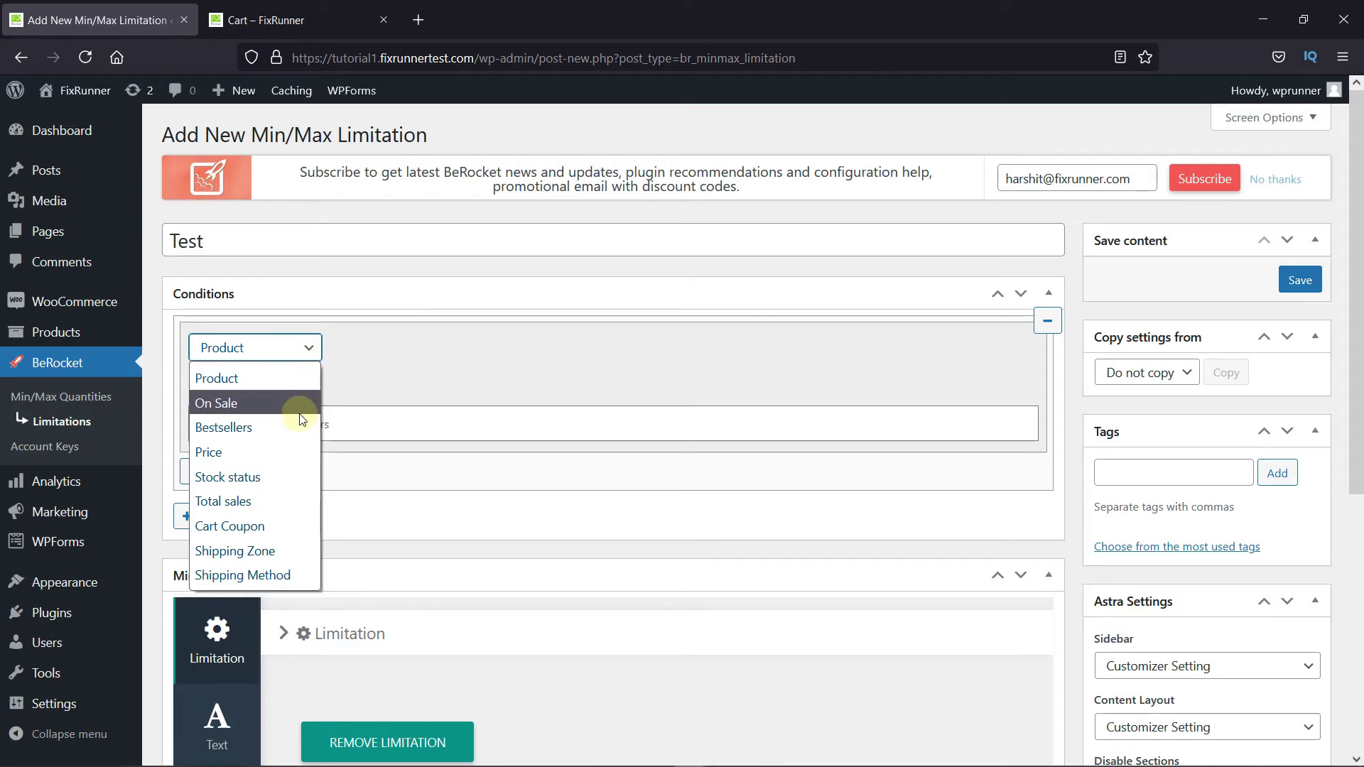
{"action": "left_click", "coordinate": [267, 402]}
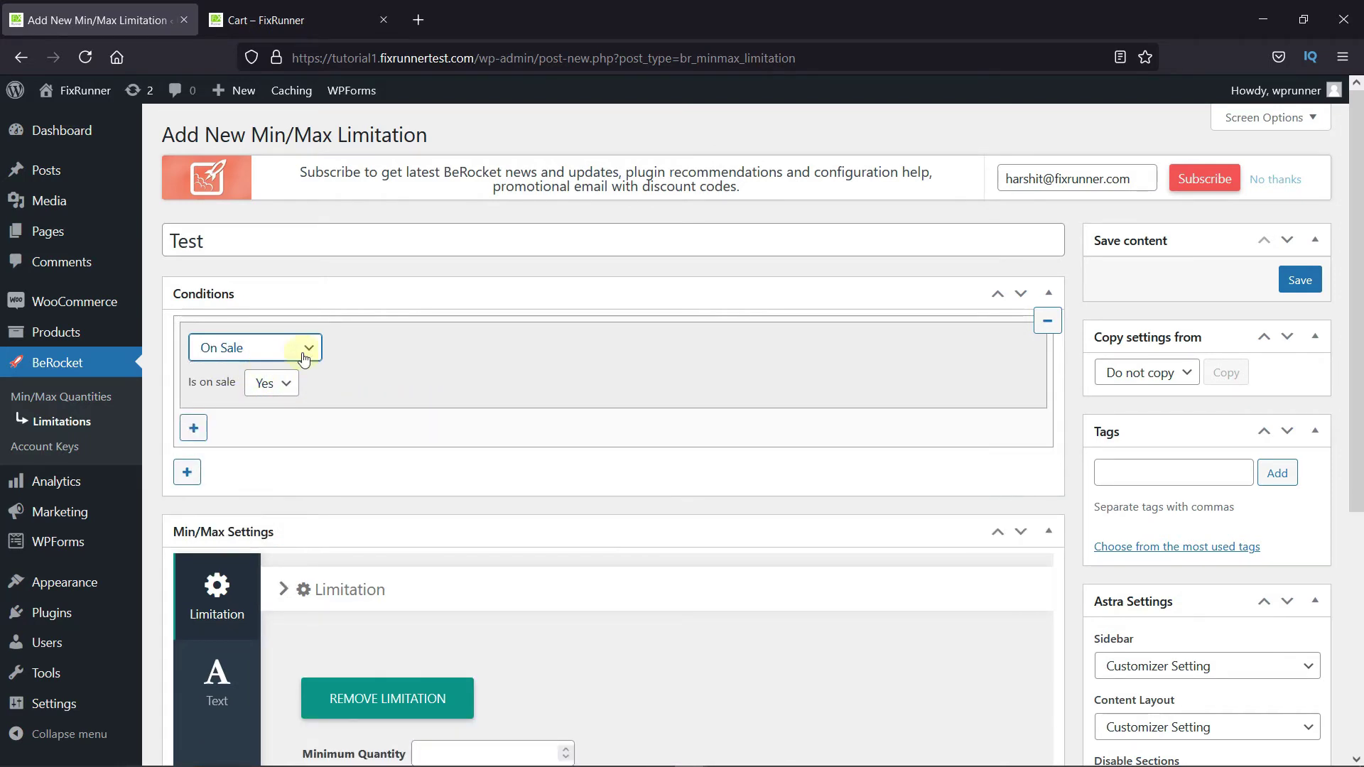
Set Minimum Quantity 3 and Maximum Quantity 5, then save the limitation.
{"action": "scroll", "coordinate": [405, 409], "scroll_direction": "down", "scroll_amount": 3}
{"action": "scroll", "coordinate": [405, 408], "scroll_direction": "up", "scroll_amount": 3}
{"action": "scroll", "coordinate": [408, 508], "scroll_direction": "down", "scroll_amount": 5}
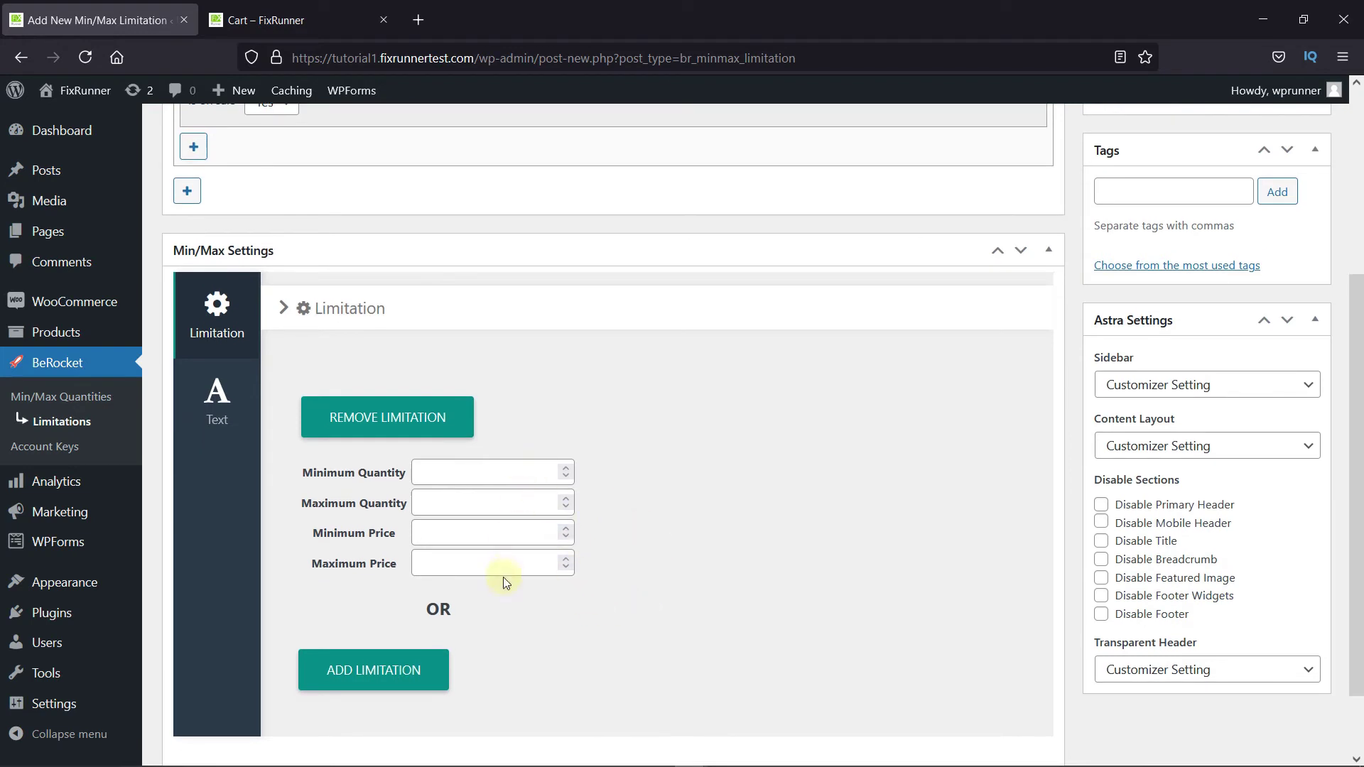
{"action": "left_click", "coordinate": [477, 474]}
{"action": "left_click", "coordinate": [463, 507]}
{"action": "scroll", "coordinate": [462, 501], "scroll_direction": "up", "scroll_amount": 1}
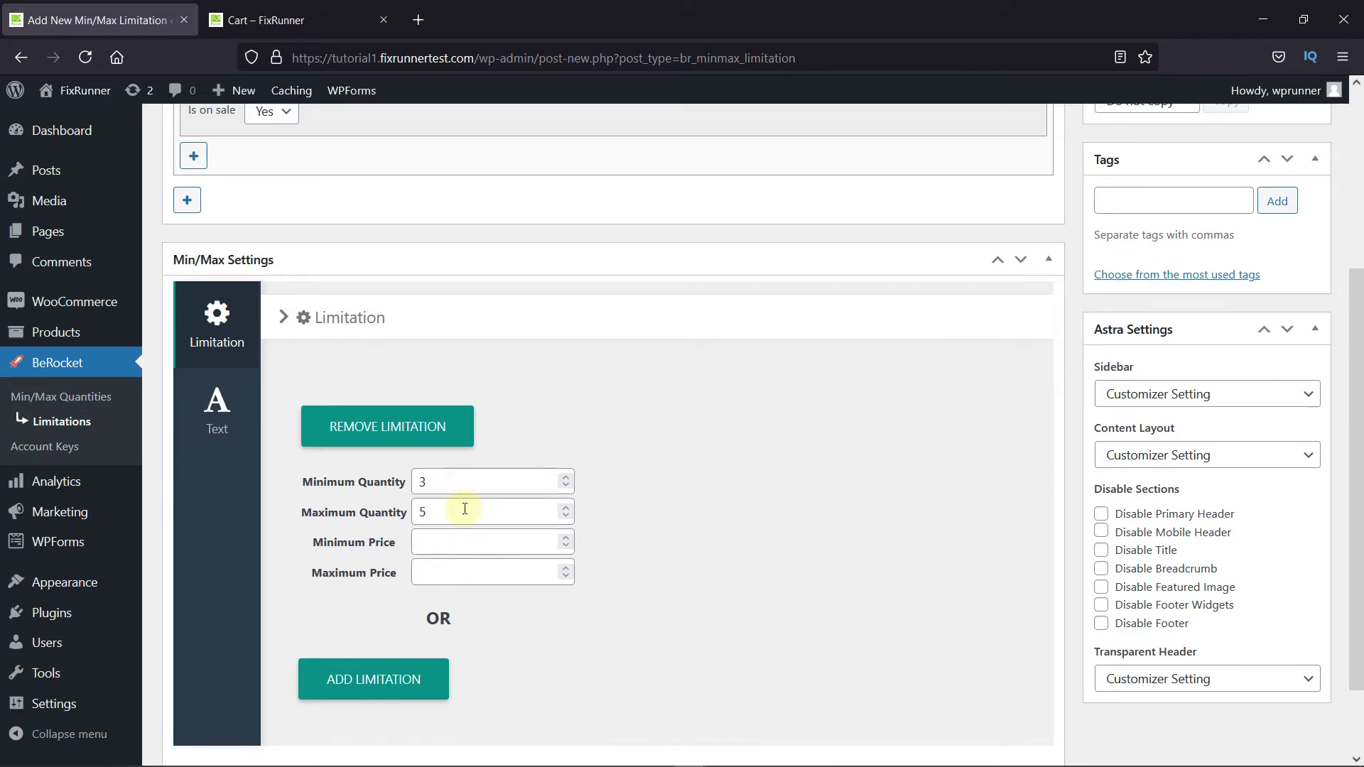
{"action": "scroll", "coordinate": [774, 561], "scroll_direction": "up", "scroll_amount": 4}
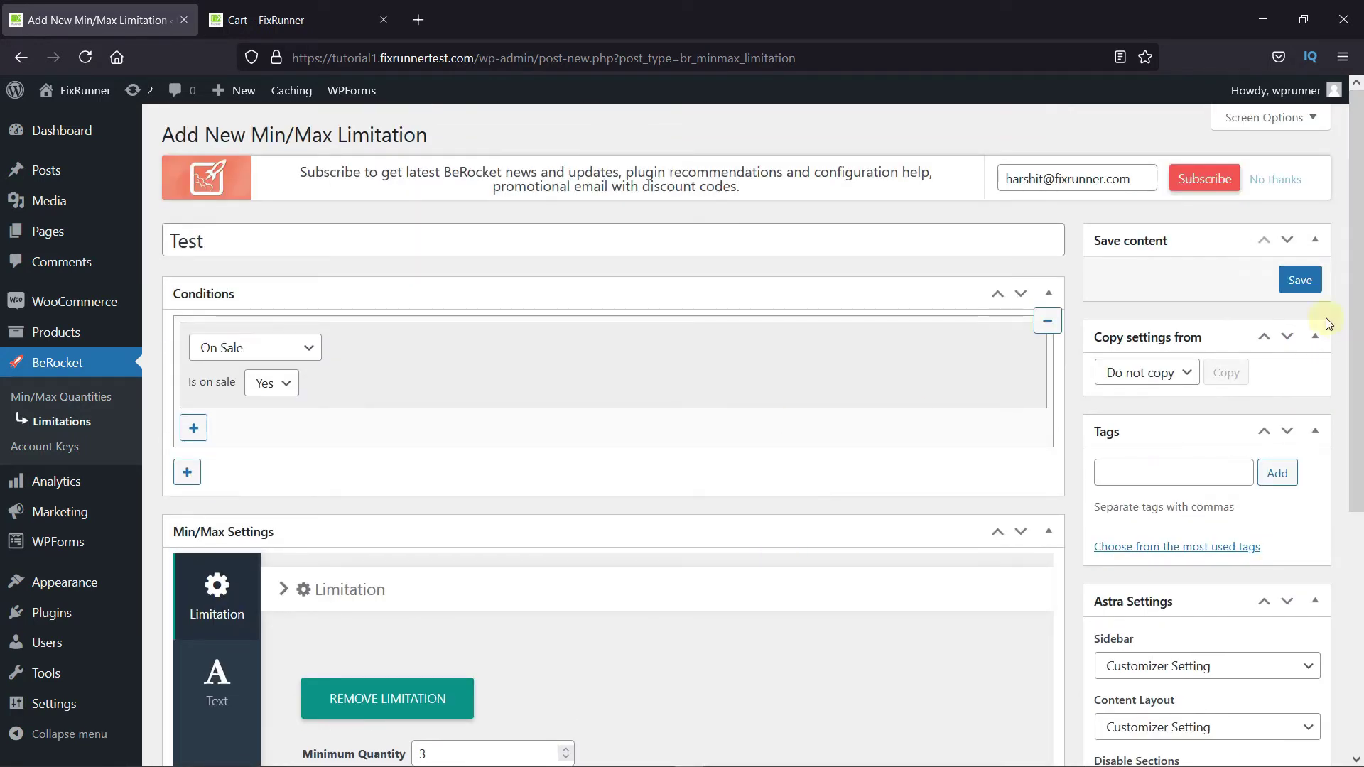
{"action": "left_click", "coordinate": [1314, 283]}
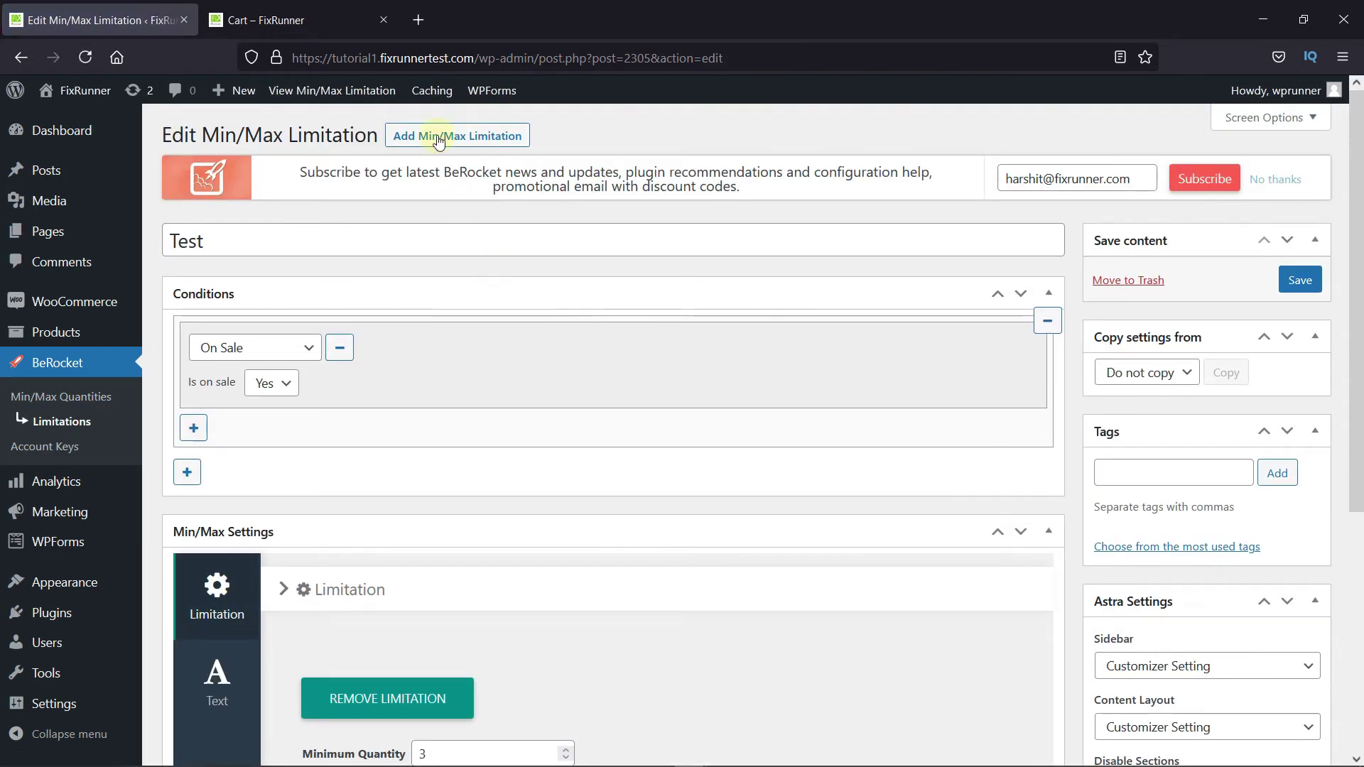
From All Products, add the on-sale Dark Teal Printed Tshirt to the cart.
{"action": "left_click", "coordinate": [265, 19]}
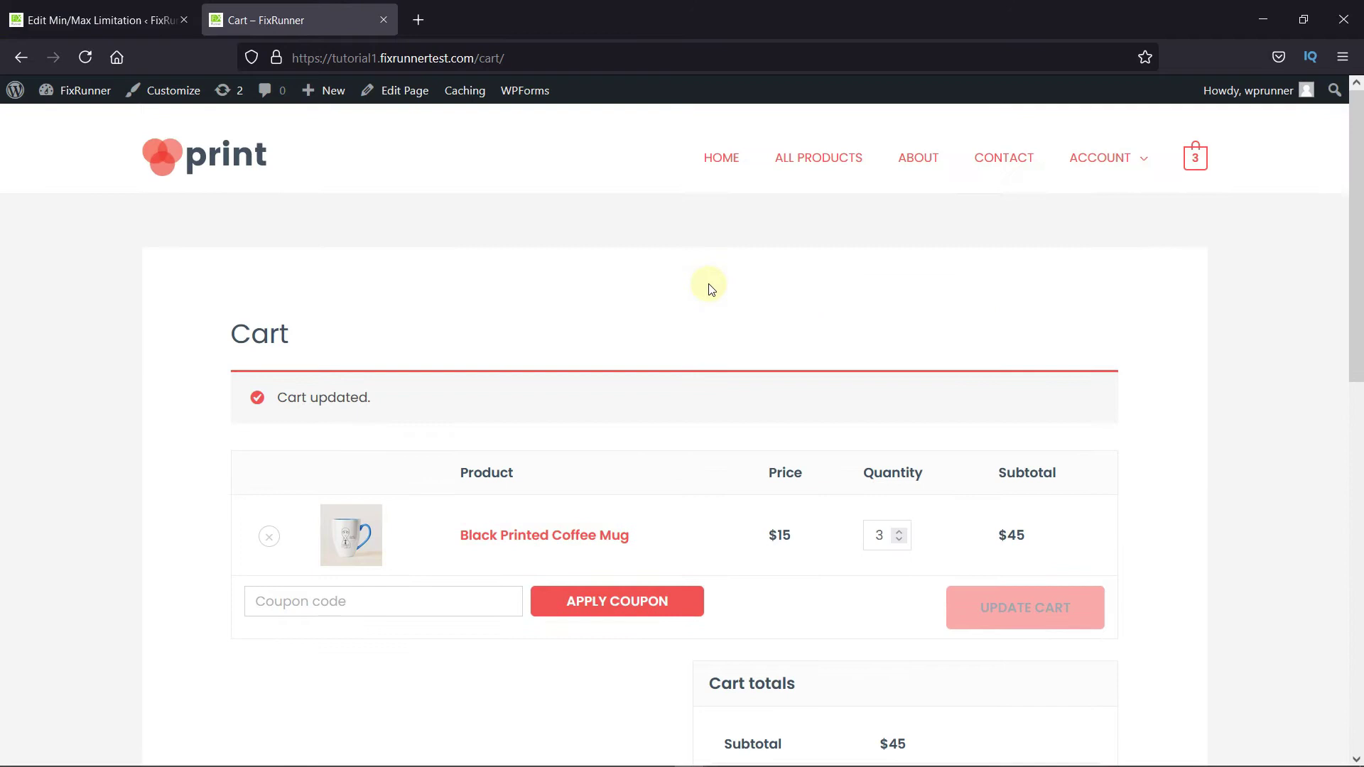
{"action": "left_click", "coordinate": [846, 173]}
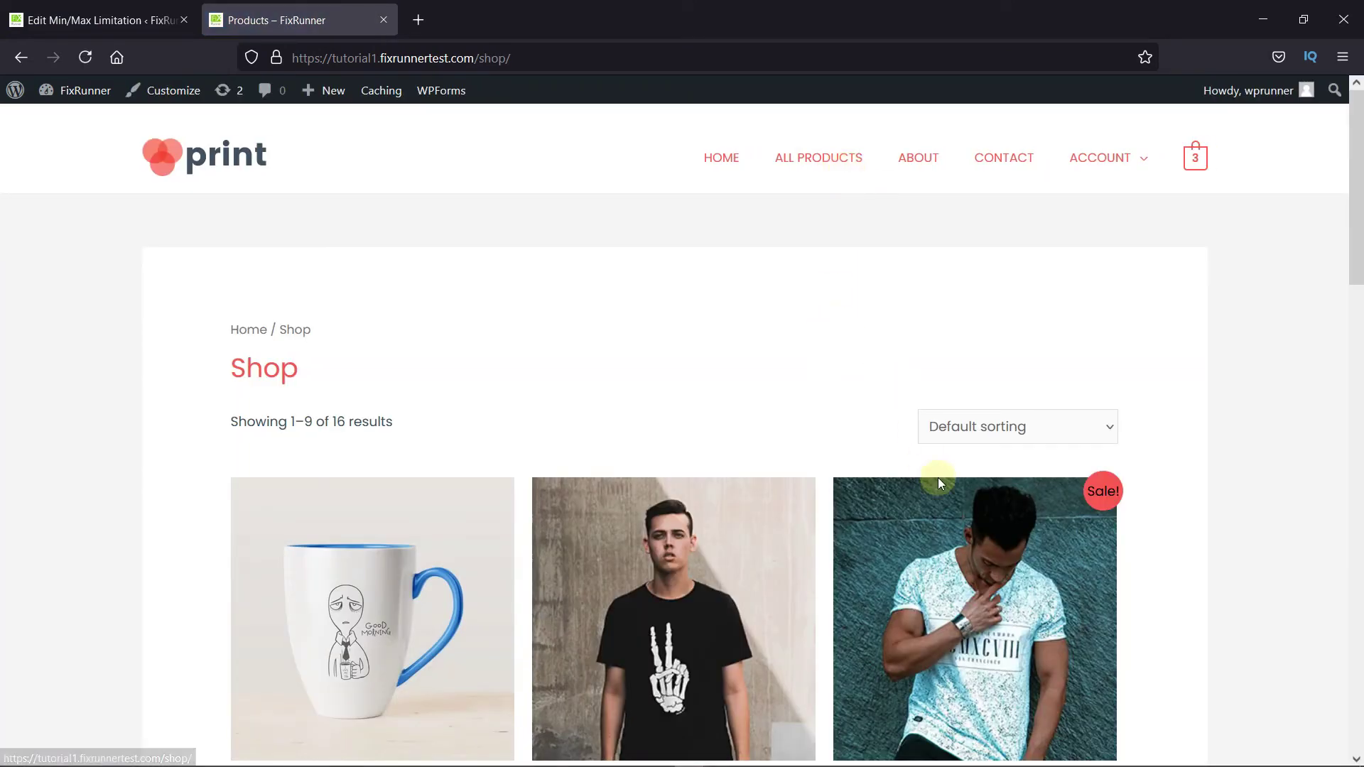
{"action": "scroll", "coordinate": [938, 477], "scroll_direction": "down", "scroll_amount": 3}
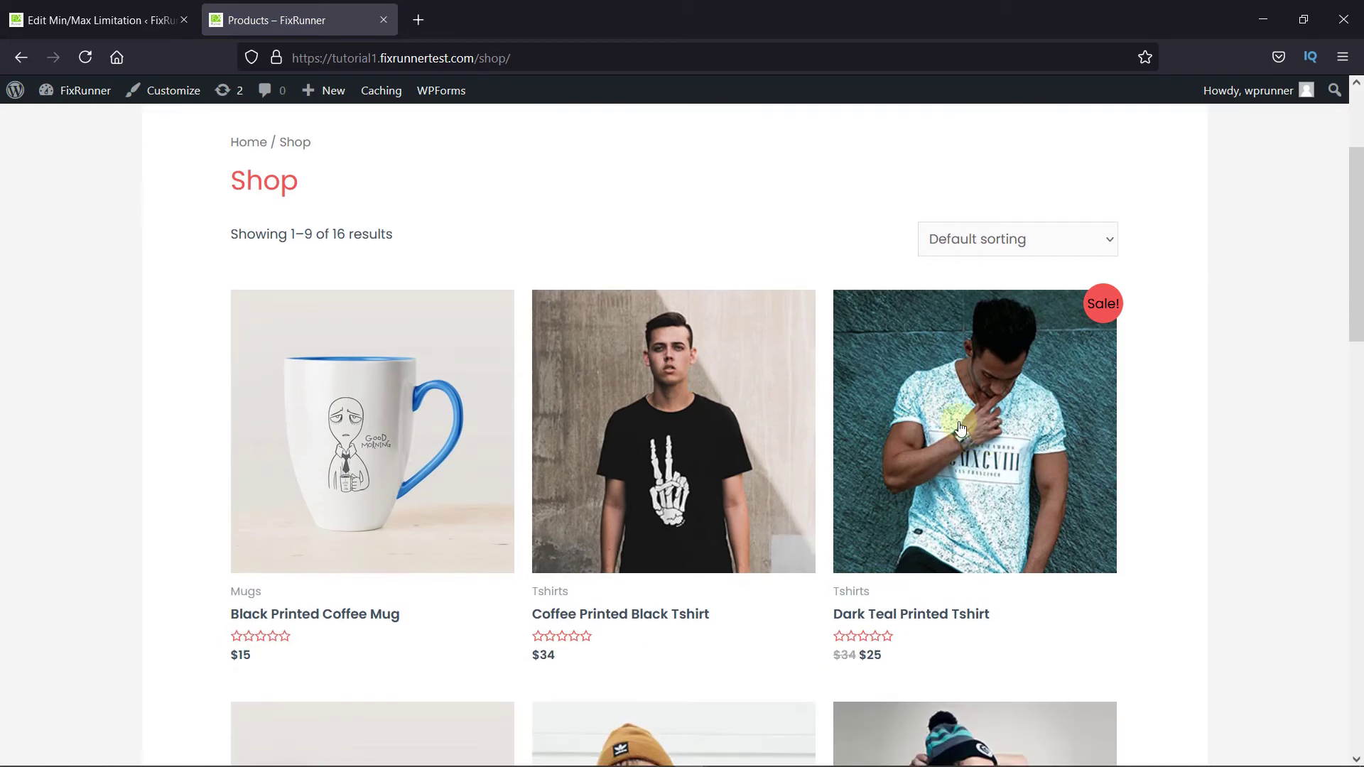
{"action": "left_click", "coordinate": [1049, 457]}
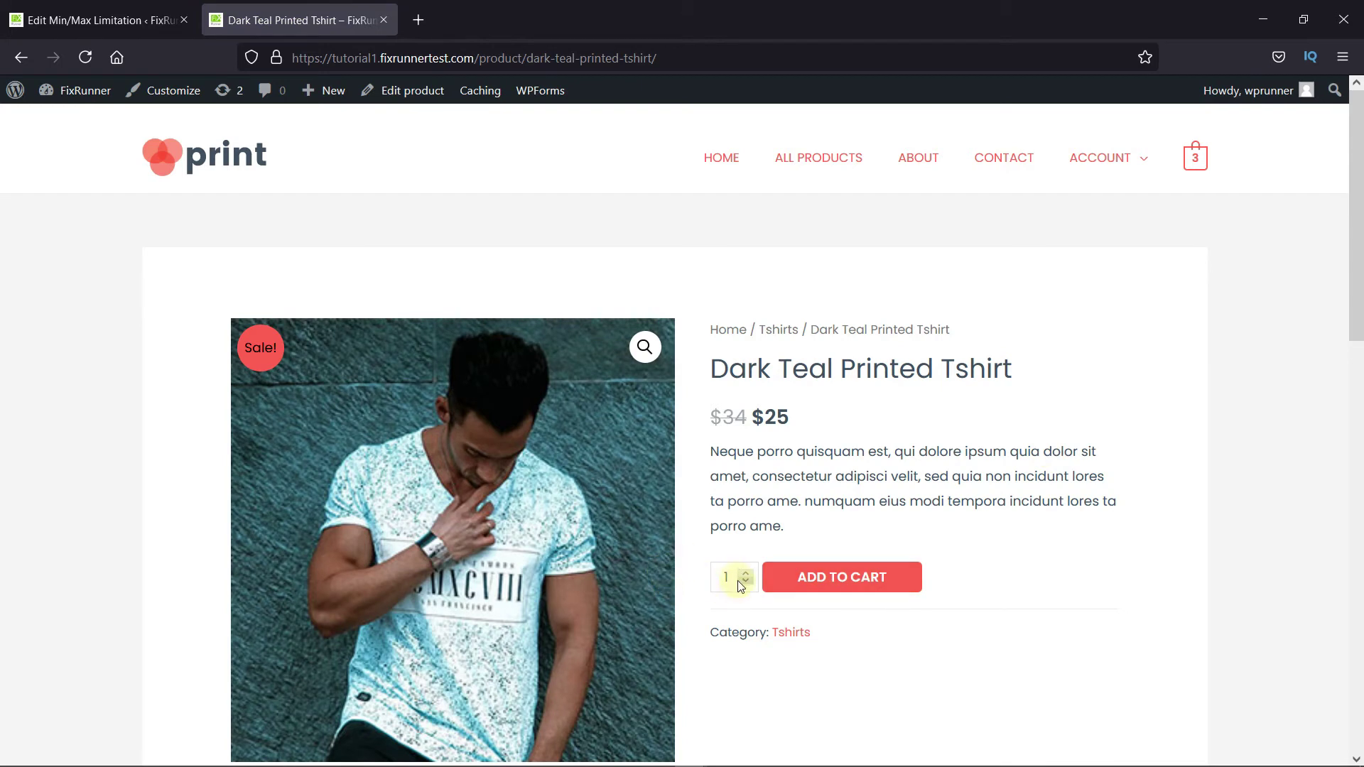
{"action": "left_click", "coordinate": [802, 582]}
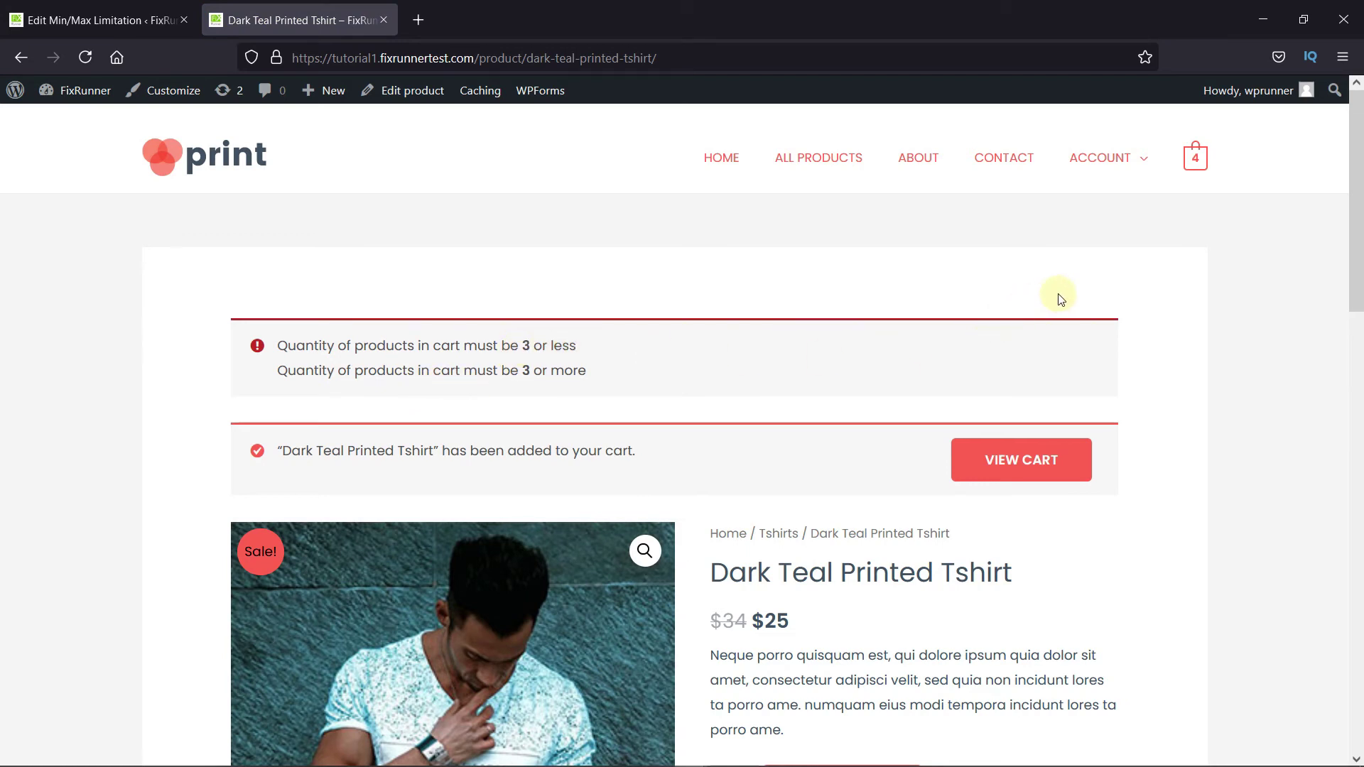
In the cart, set the coffee mug quantity to 0 and update the cart.
{"action": "left_click", "coordinate": [1200, 167]}
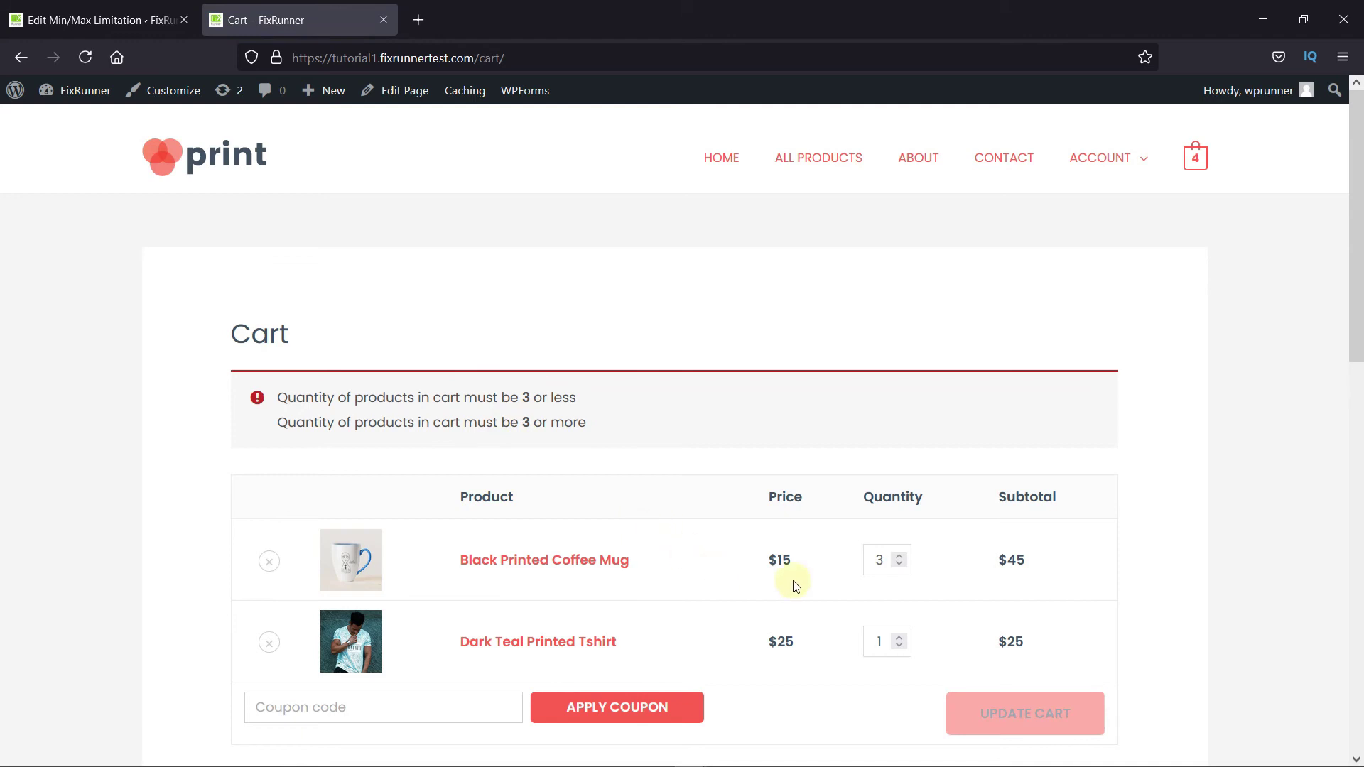
{"action": "left_click", "coordinate": [900, 565]}
{"action": "left_click", "coordinate": [900, 565]}
{"action": "left_click", "coordinate": [900, 565]}
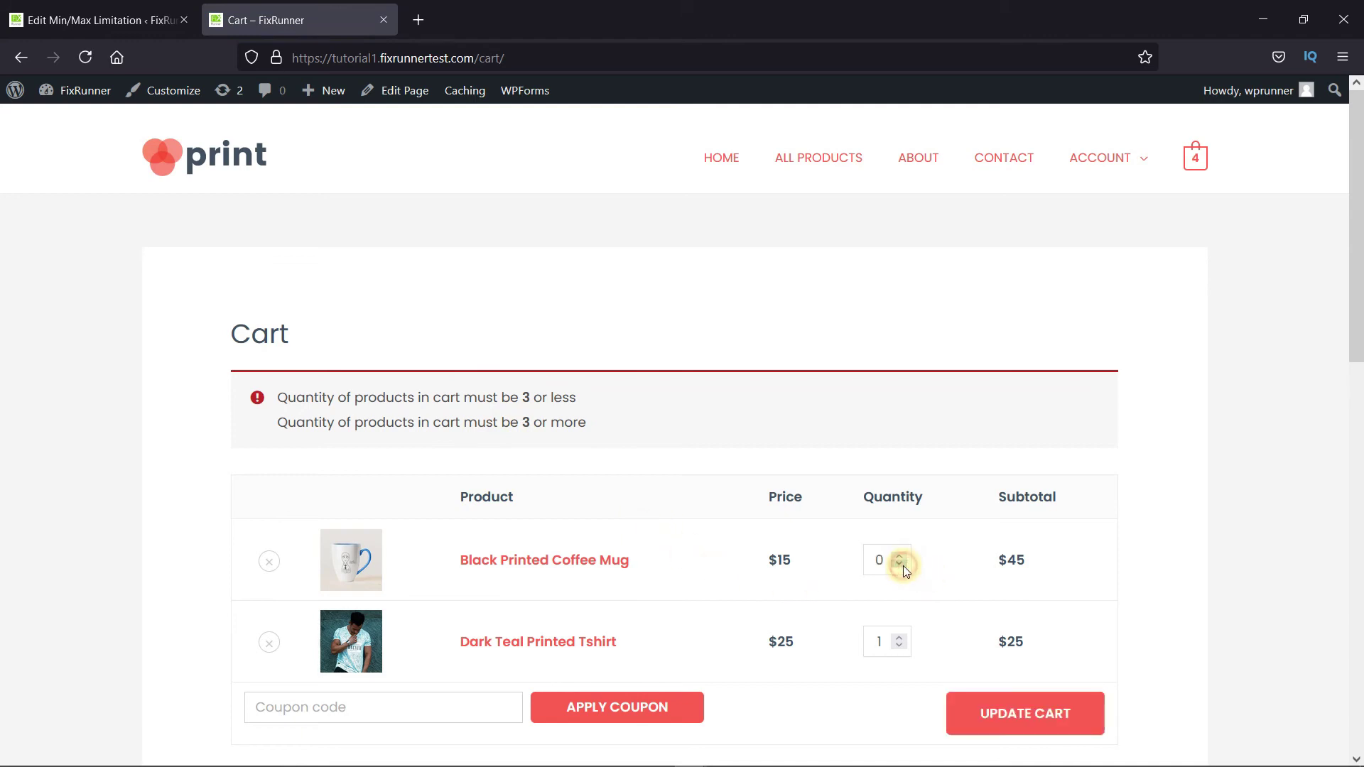
{"action": "left_click", "coordinate": [982, 712]}
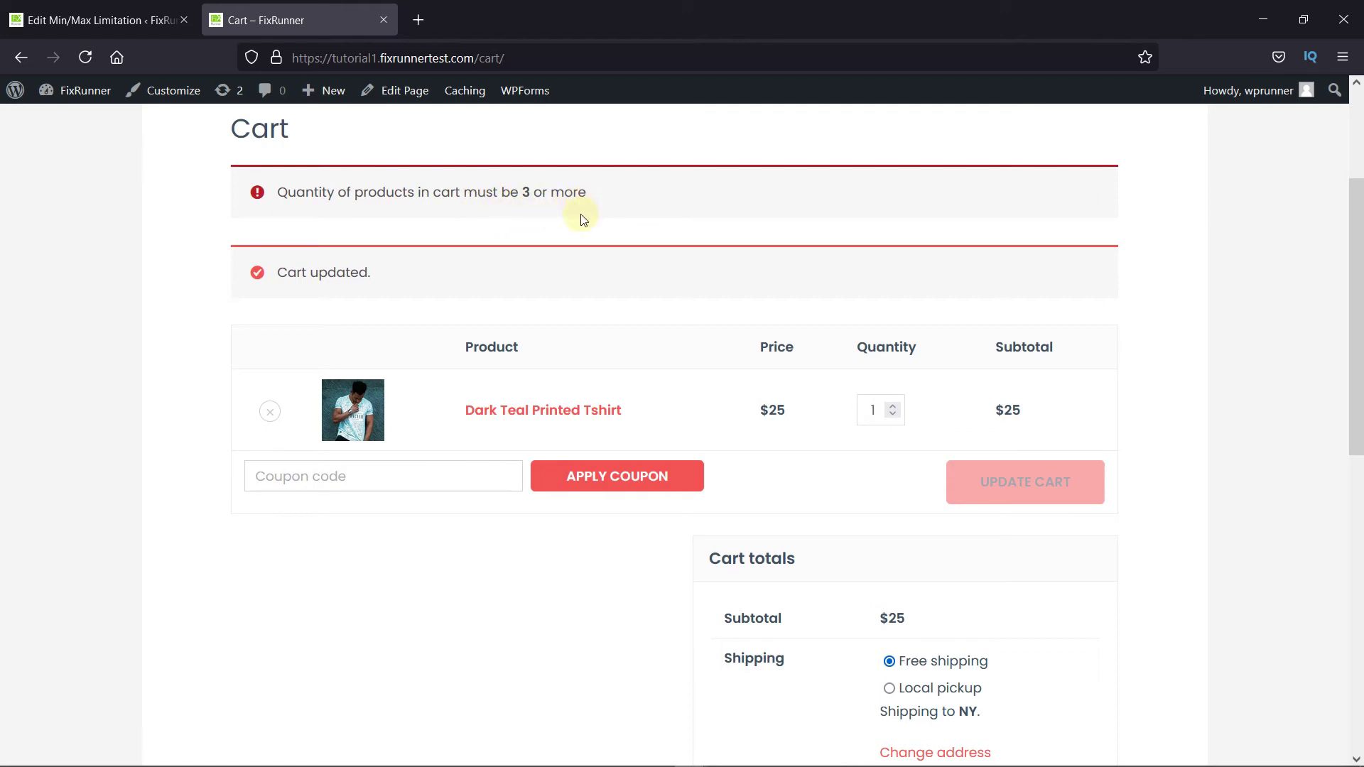
Go to Products > All Products in admin and edit Coffee Printed Black Tshirt.
{"action": "left_click", "coordinate": [55, 20]}
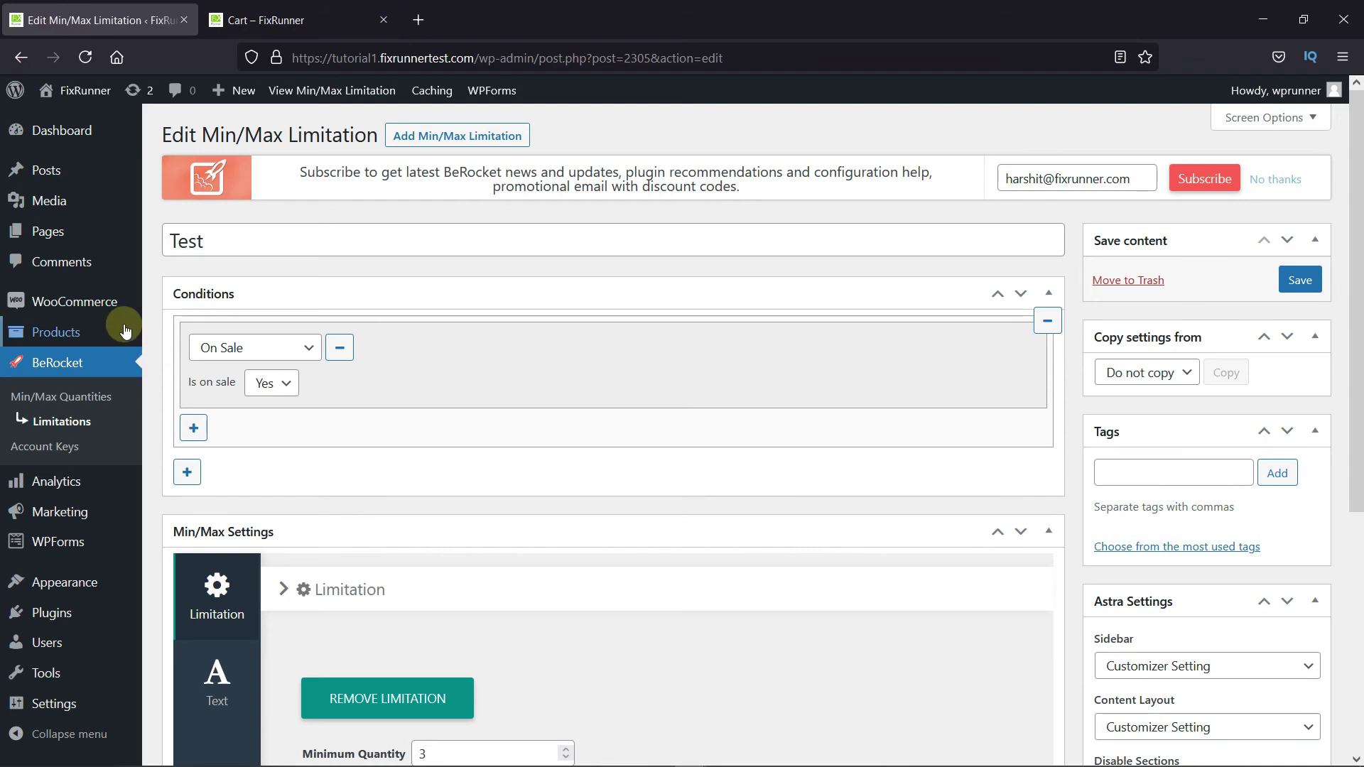
{"action": "mouse_move", "coordinate": [112, 337]}
{"action": "left_click", "coordinate": [176, 338]}
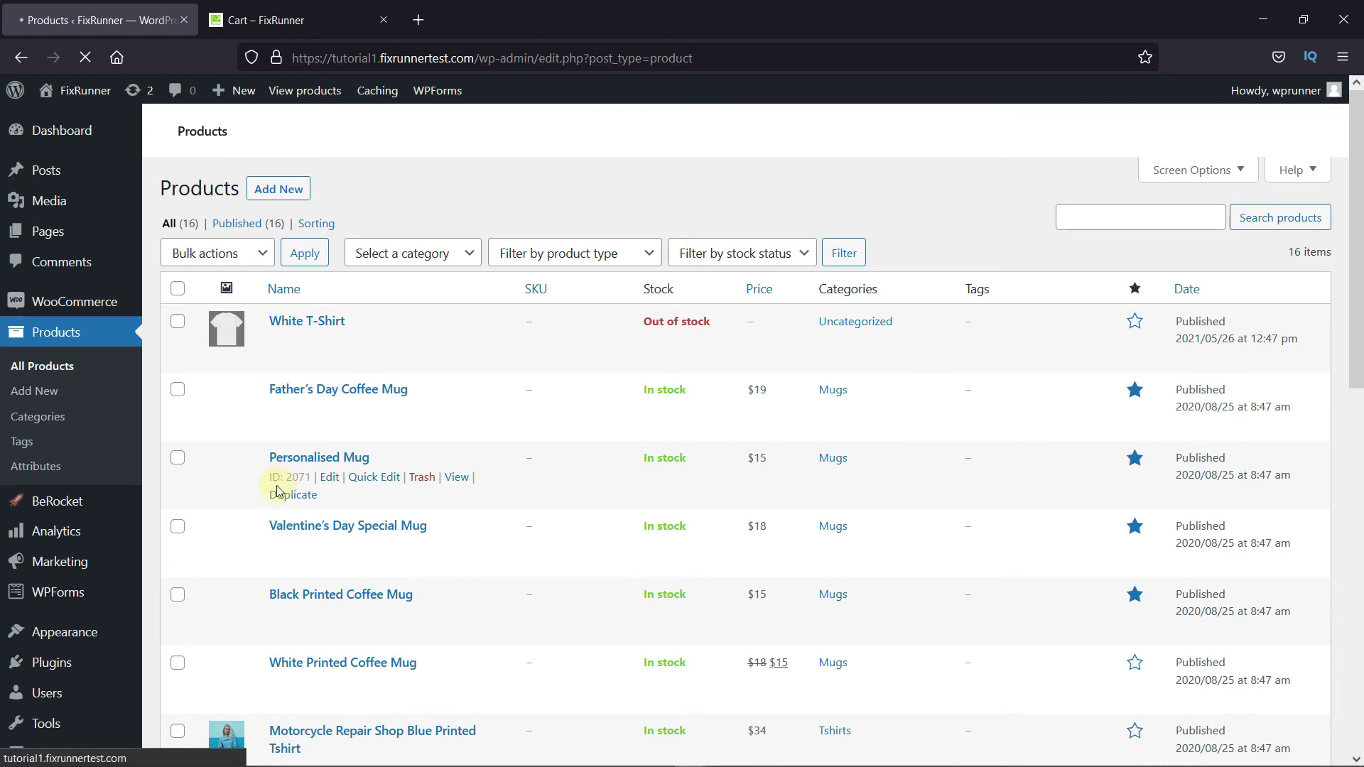
{"action": "scroll", "coordinate": [494, 493], "scroll_direction": "down", "scroll_amount": 3}
{"action": "scroll", "coordinate": [497, 495], "scroll_direction": "down", "scroll_amount": 2}
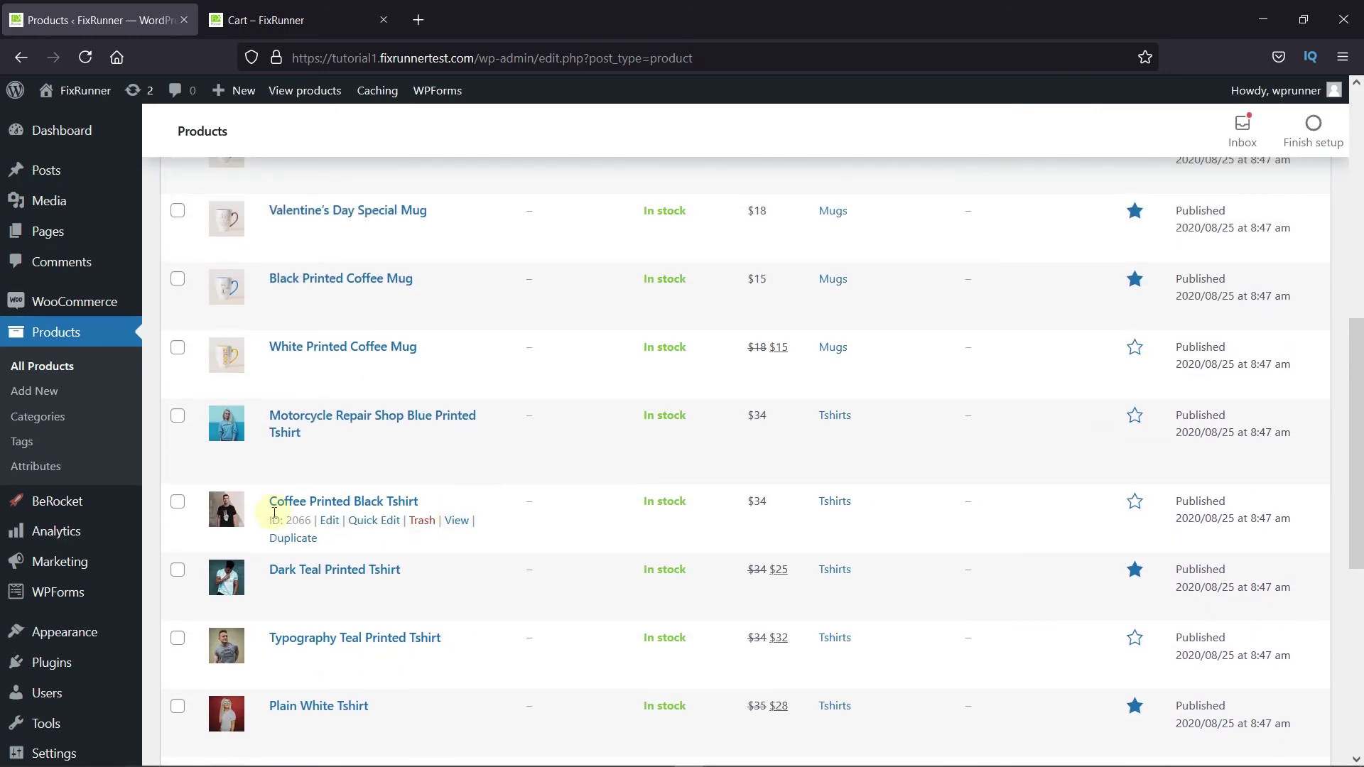
{"action": "left_click", "coordinate": [330, 522]}
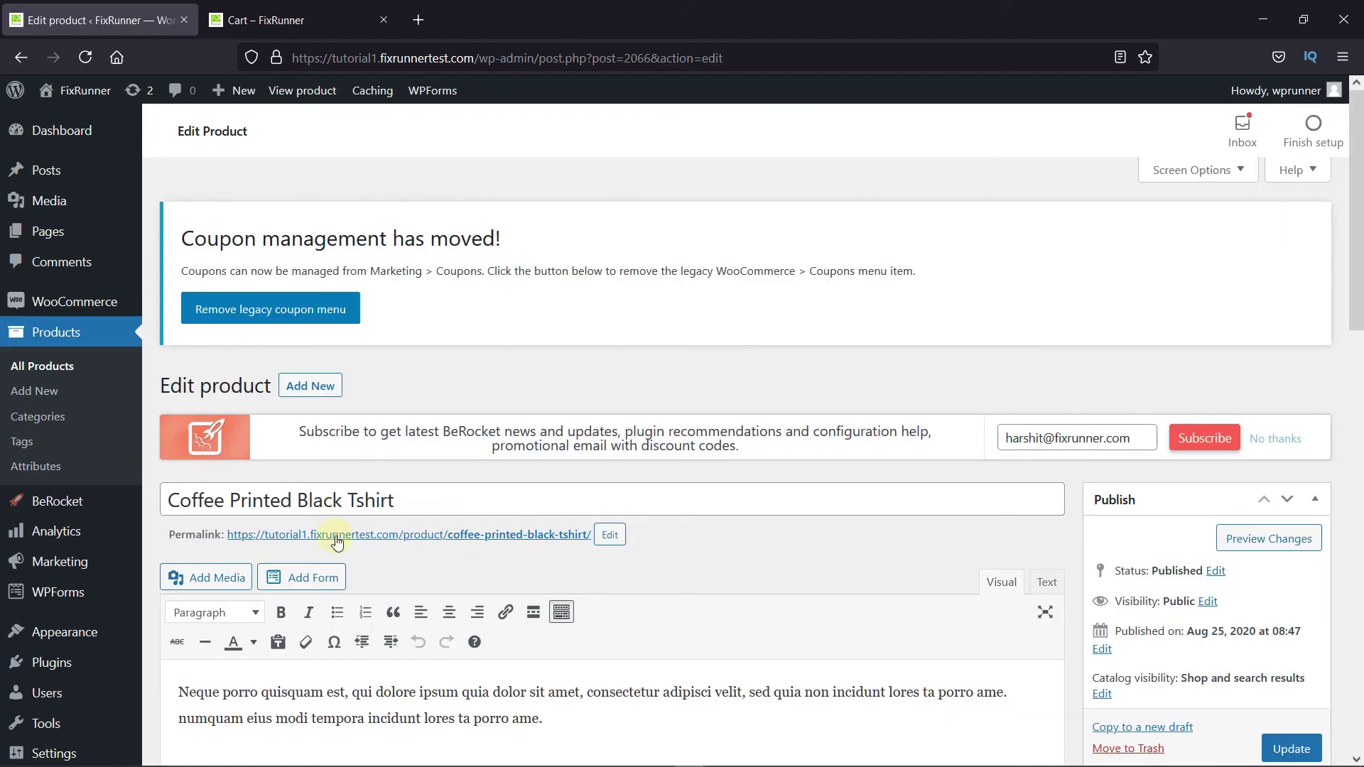
Display the Inventory tab of the Coffee Printed Black Tshirt's Product data panel.
{"action": "scroll", "coordinate": [638, 569], "scroll_direction": "down", "scroll_amount": 10}
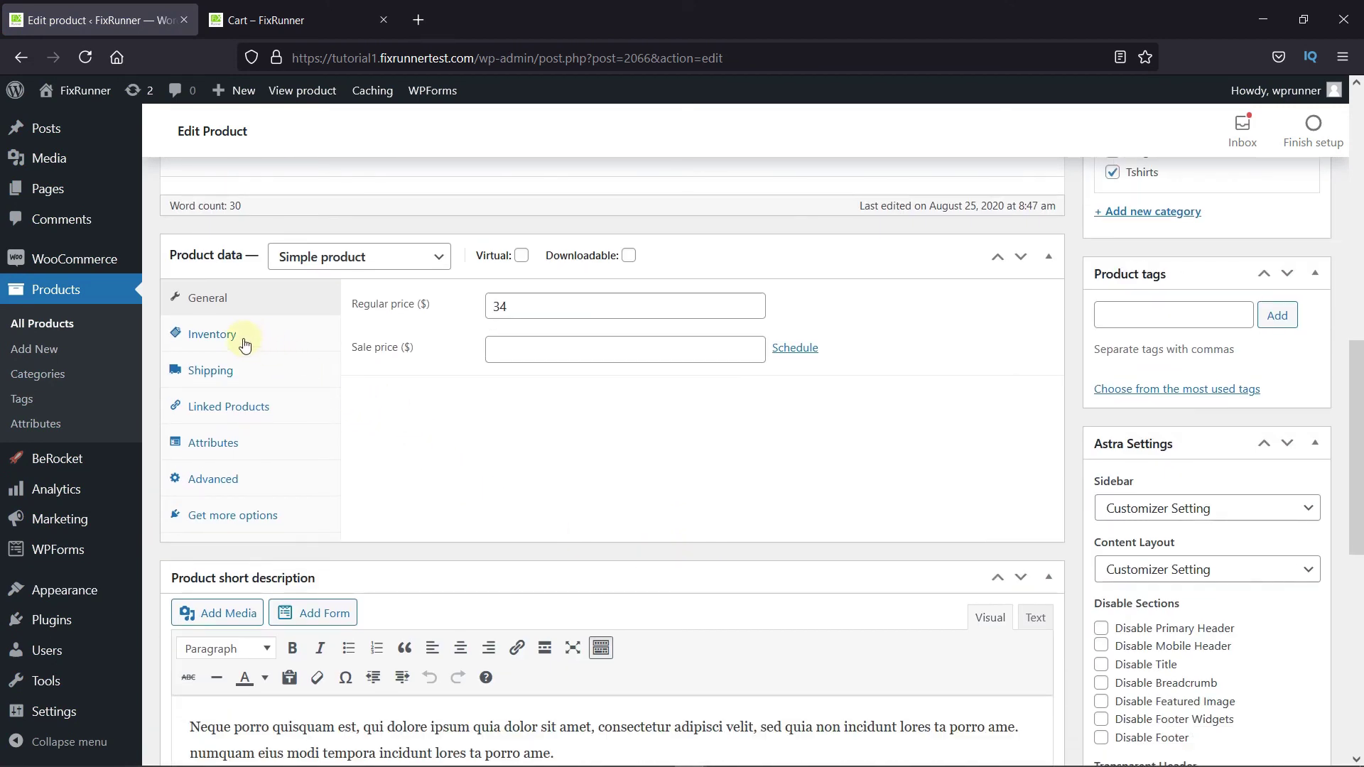
{"action": "left_click", "coordinate": [208, 341]}
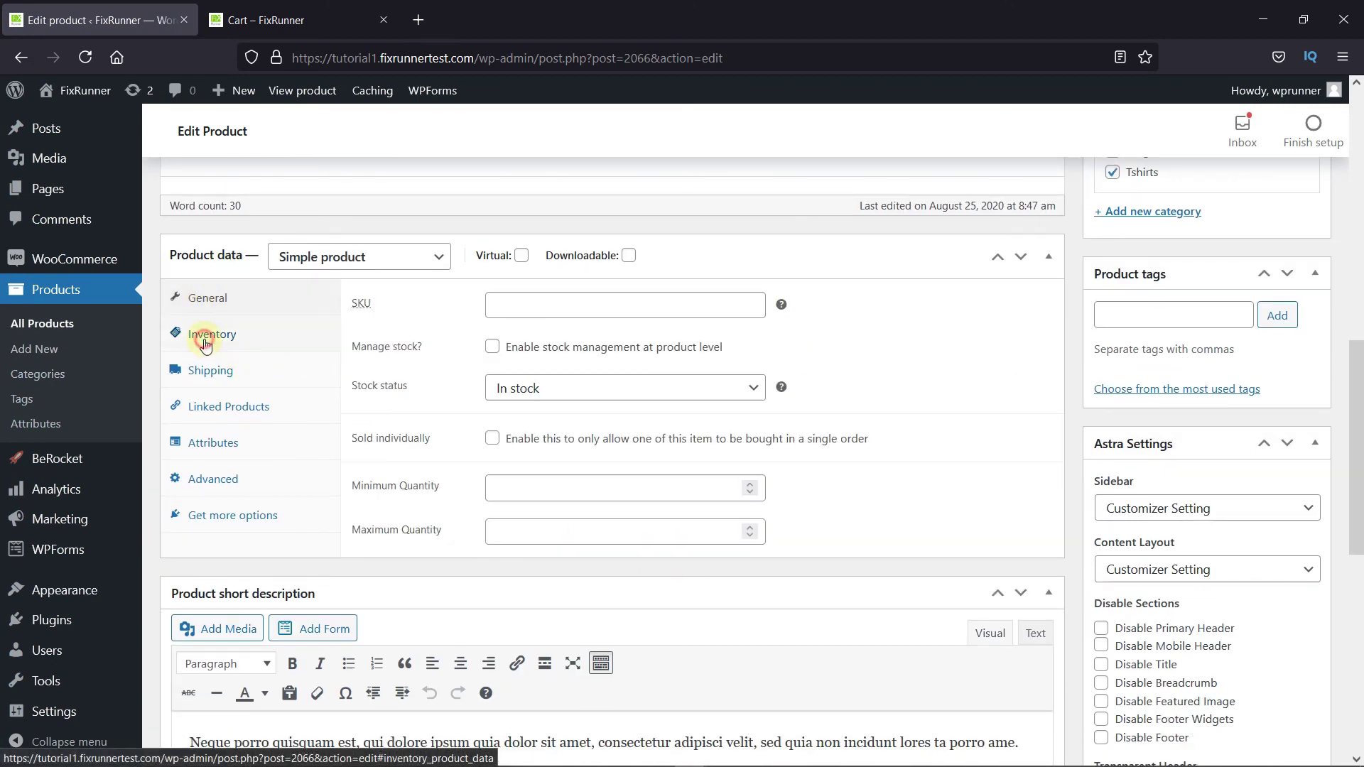